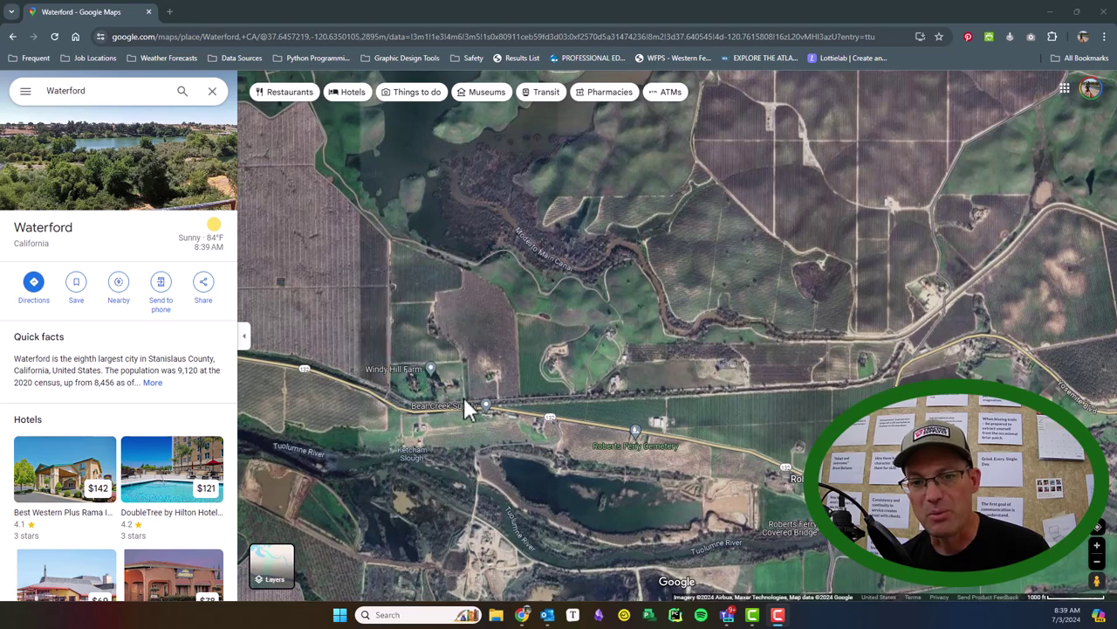
Switch to File Explorer in a maximized window and open RH > Jobs > Active on the Redefined OneDrive network location
mouse_move(406, 381)
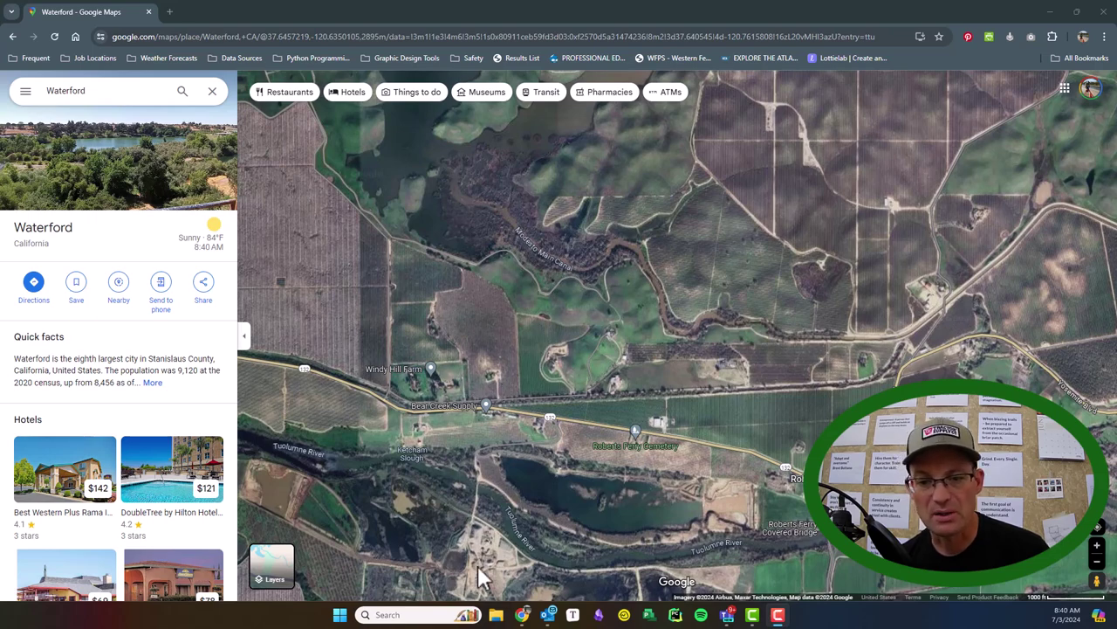
click(498, 615)
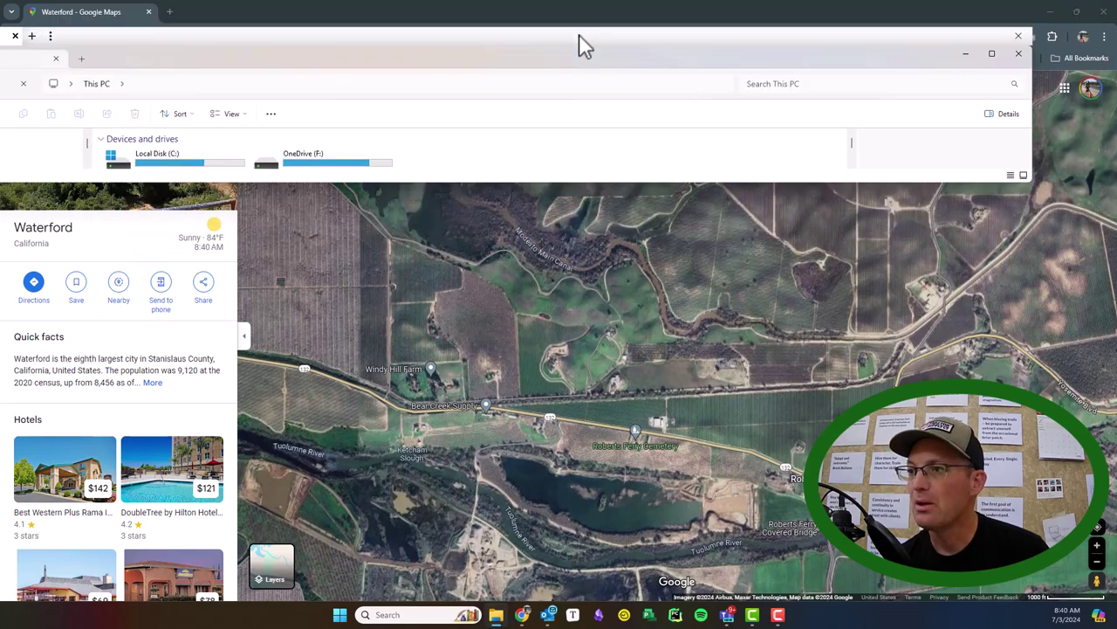
click(1102, 26)
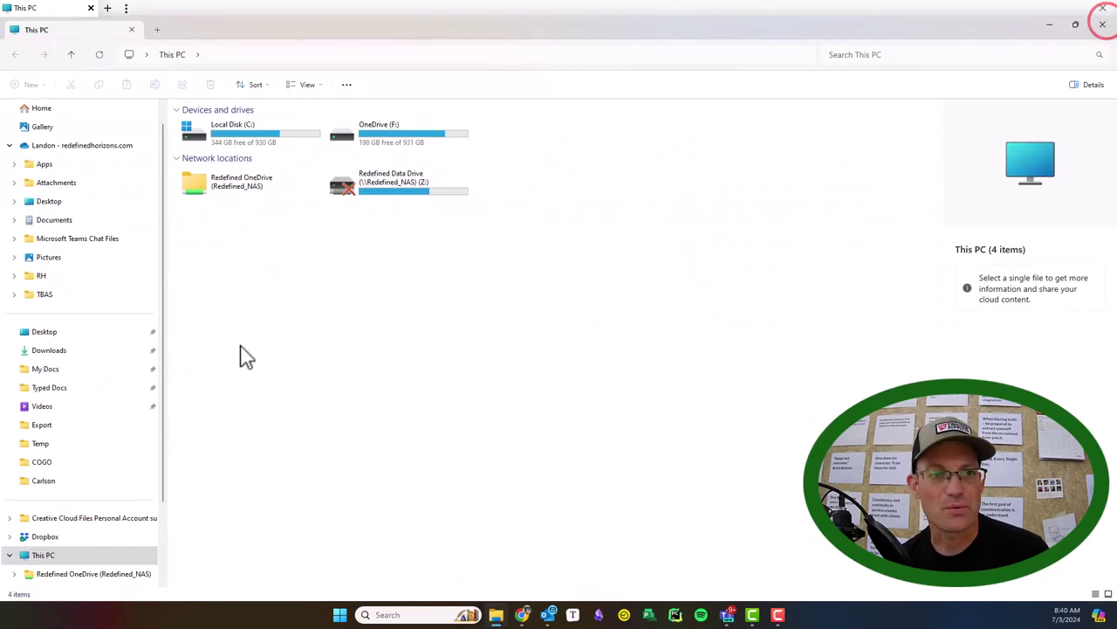
double_click(249, 185)
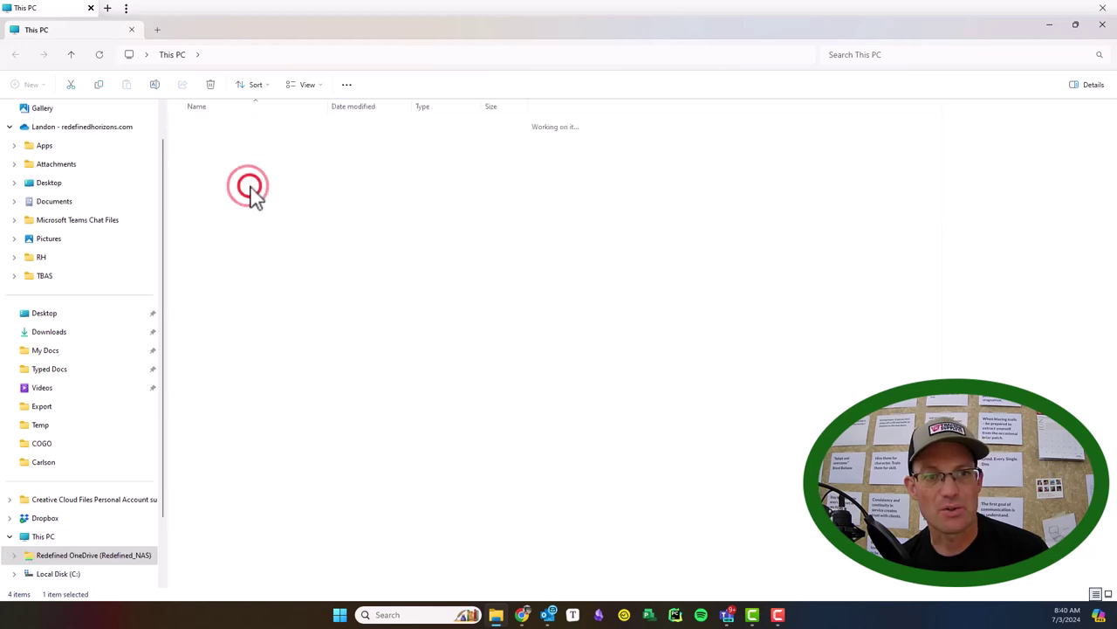
double_click(197, 269)
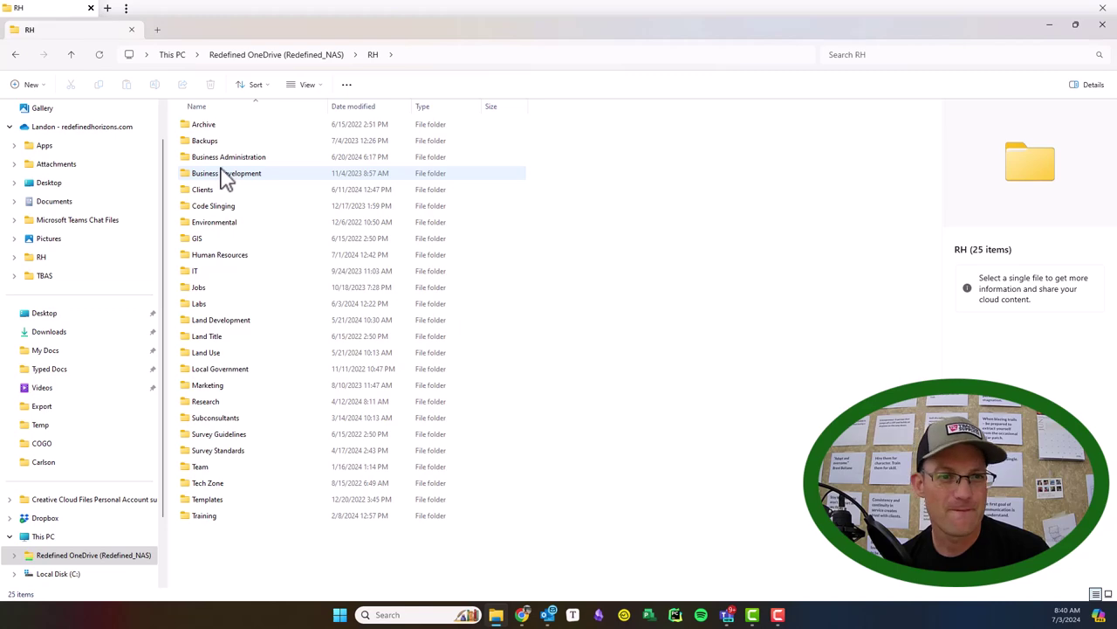
double_click(209, 288)
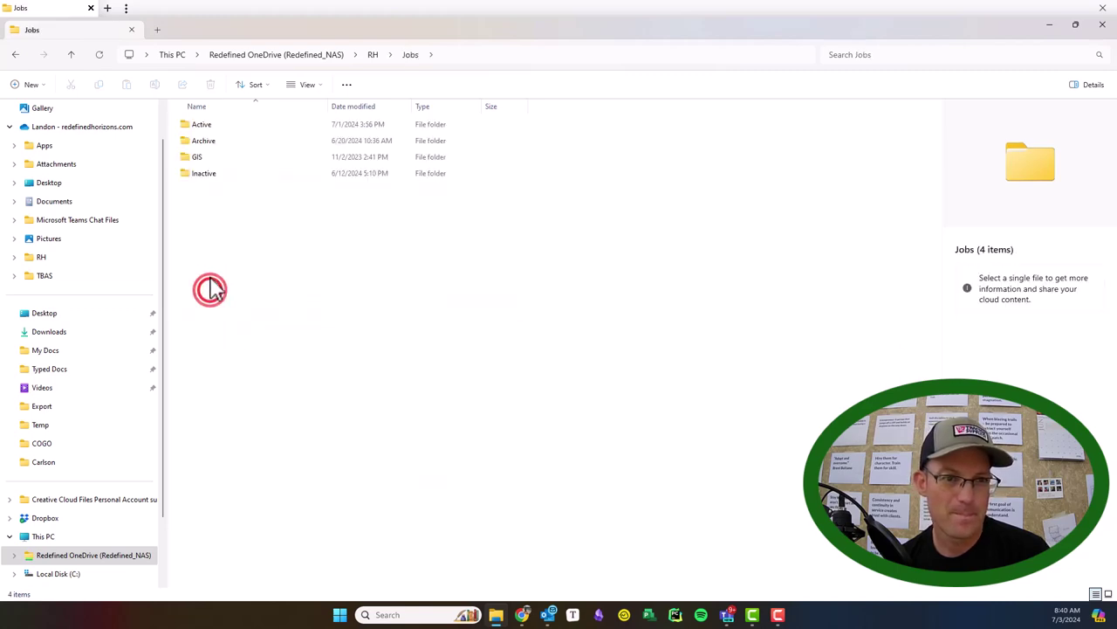
double_click(214, 124)
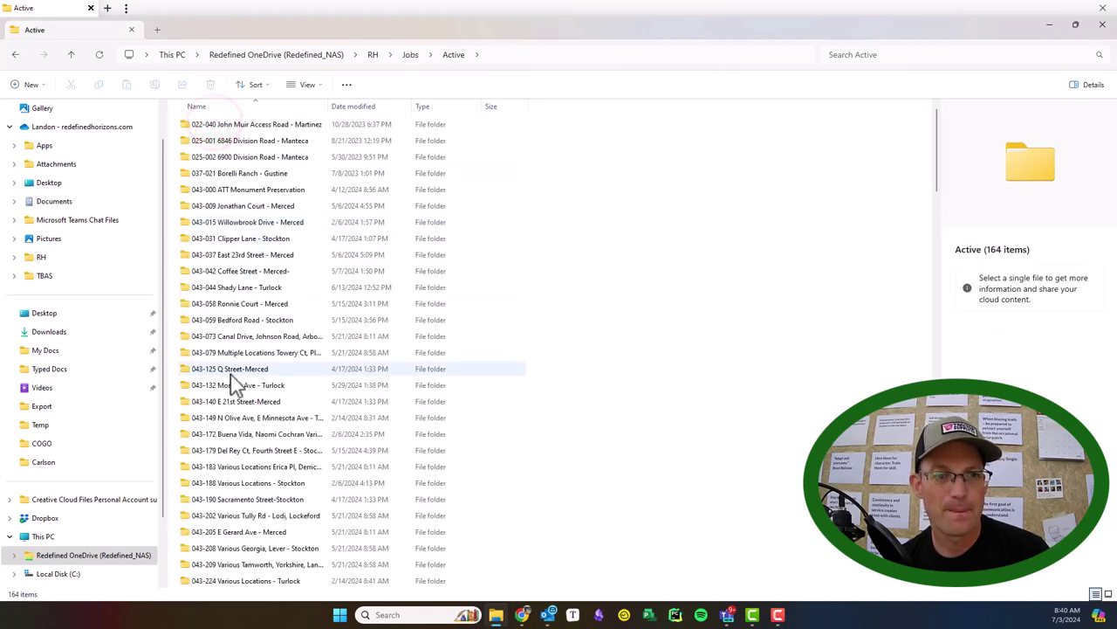
Open the Dienstag Road job's Boundary > Research > Filed Survey Maps folder
scroll(253, 393, down, 15)
scroll(227, 542, down, 2)
double_click(245, 465)
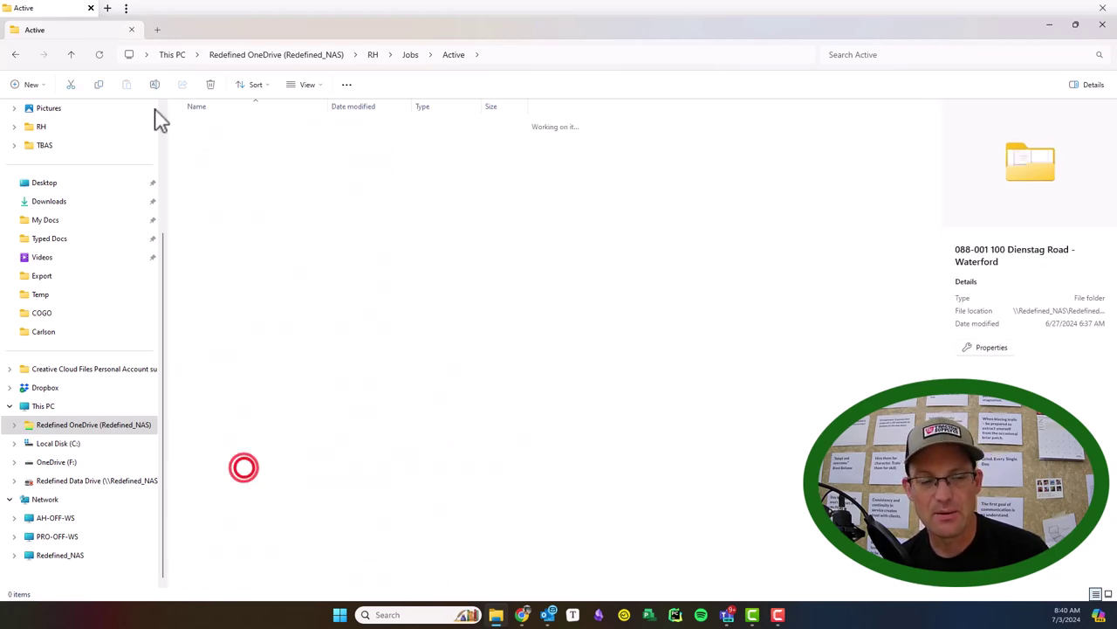
double_click(197, 140)
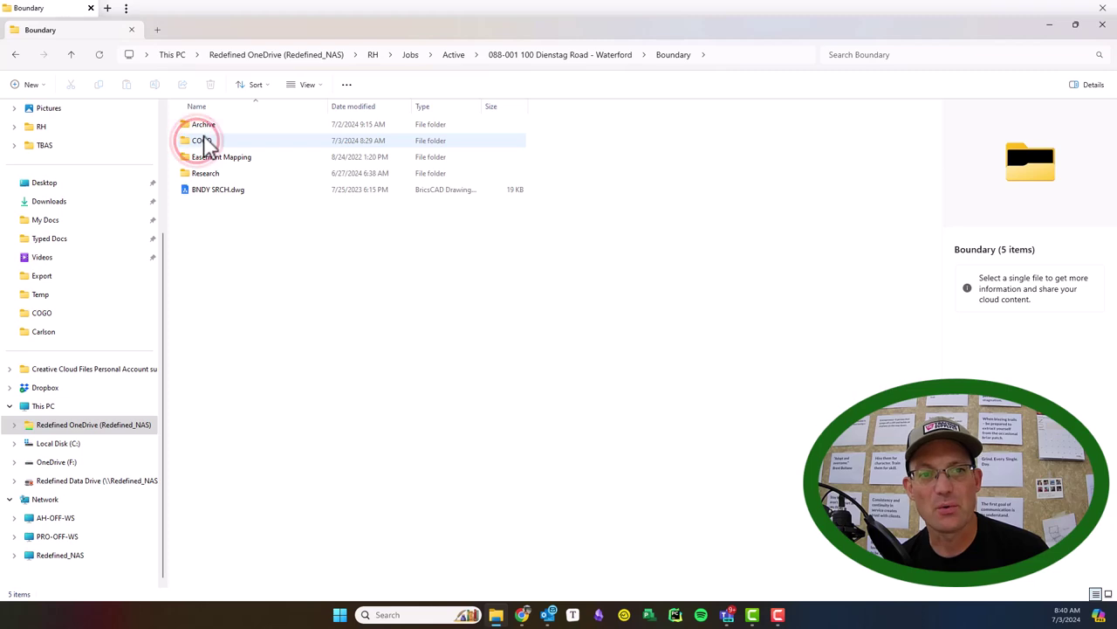
double_click(203, 173)
double_click(209, 143)
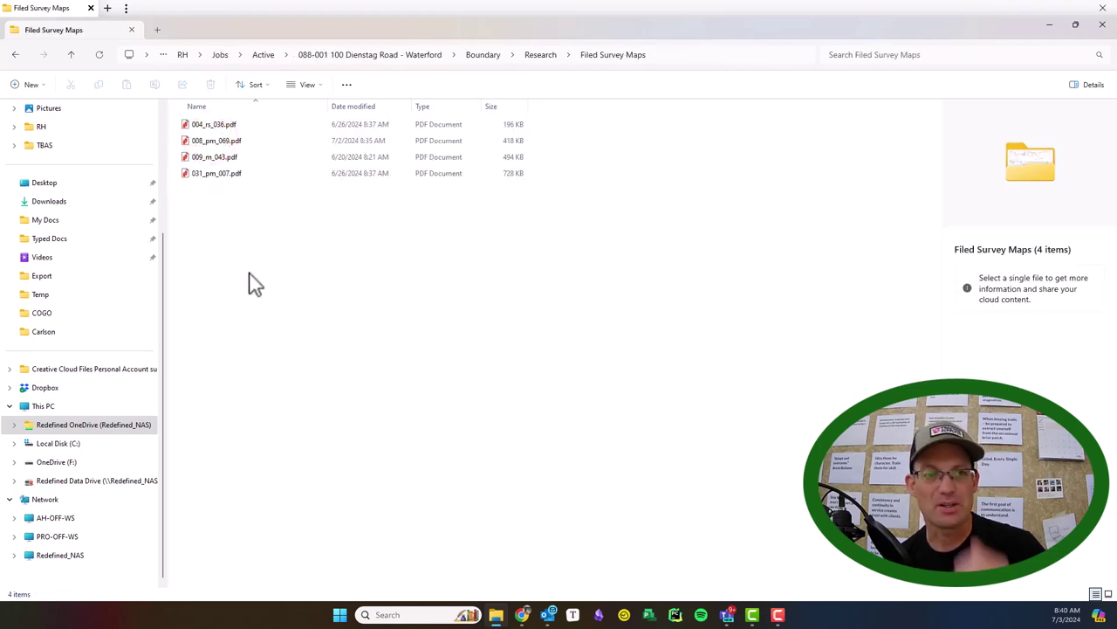
Preview 004_rs_036.pdf, open 009_m_043.pdf, and examine Lots 1 to 5 on the Dienstag Orchards Tract map
click(213, 125)
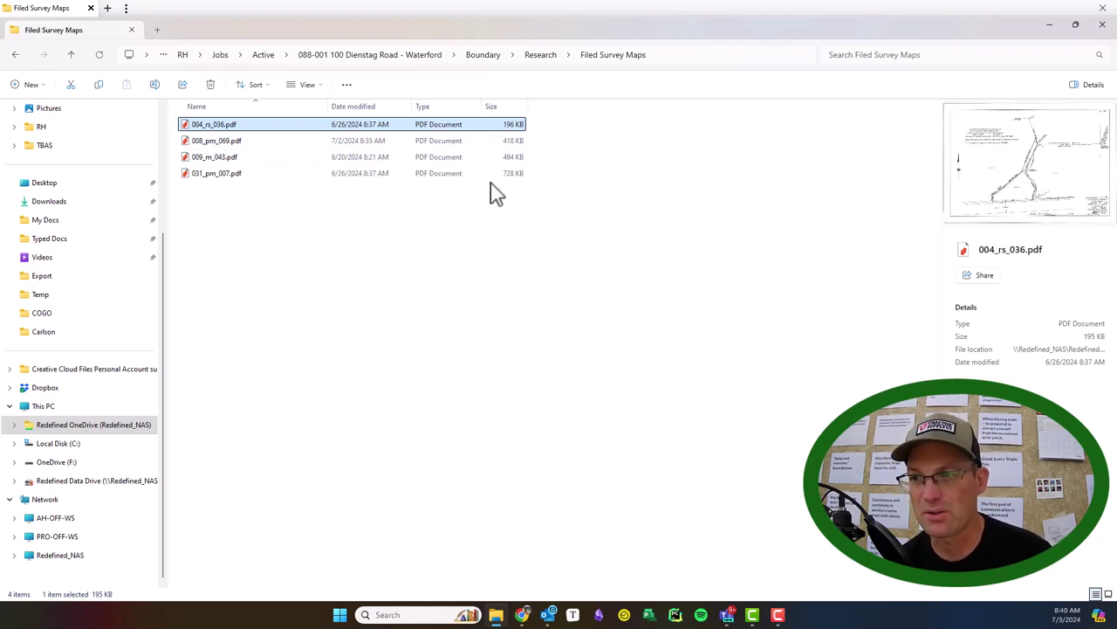
click(211, 157)
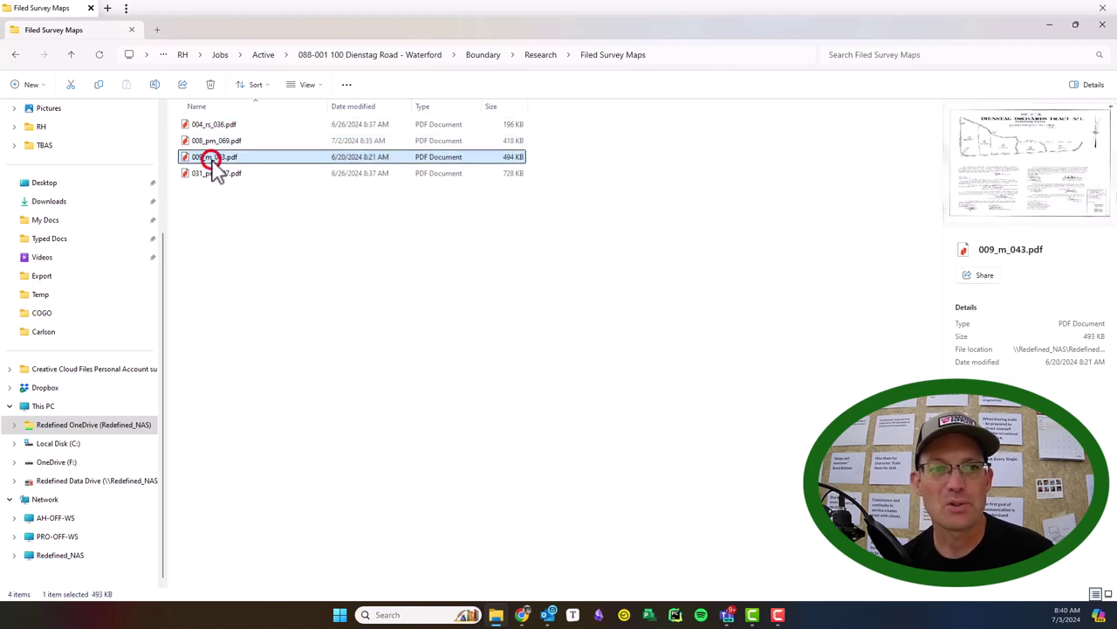
double_click(212, 159)
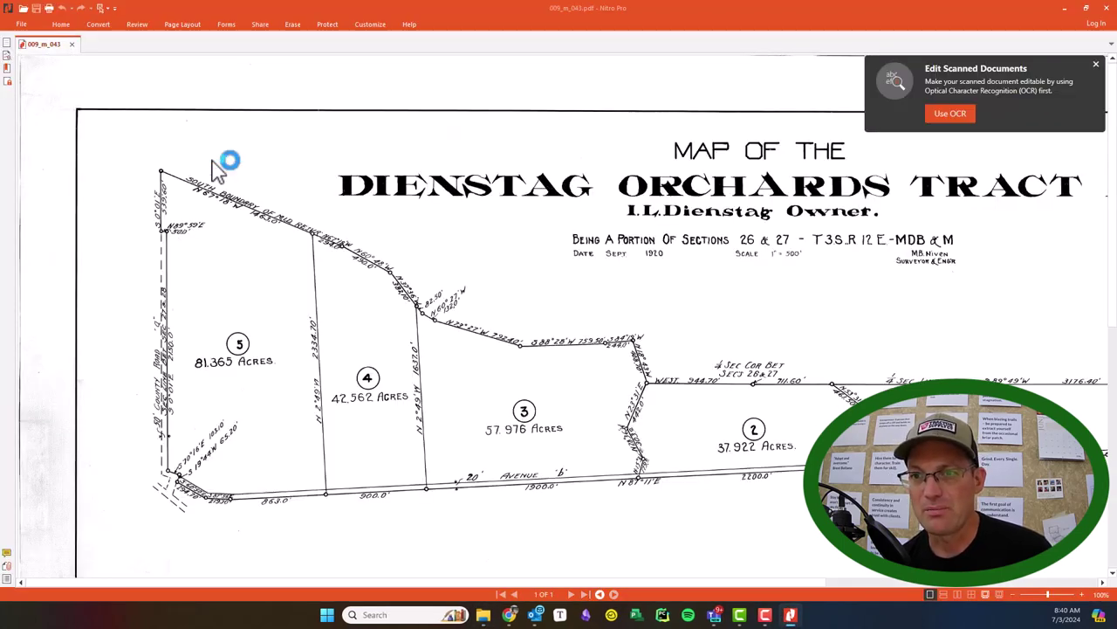
scroll(523, 371, down, 2)
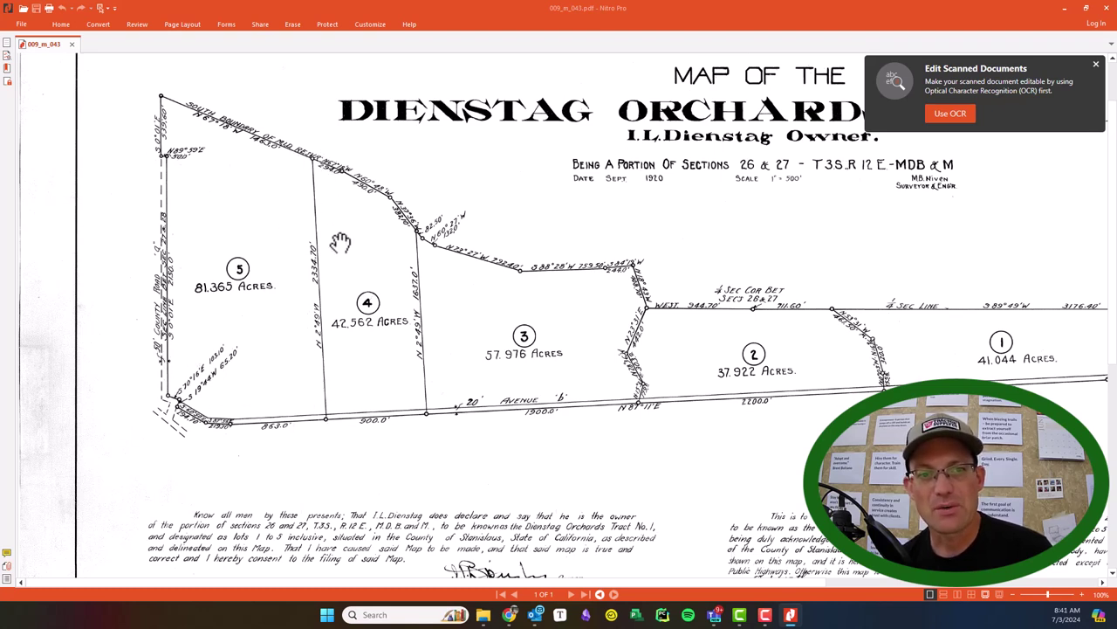
scroll(764, 407, right, 3)
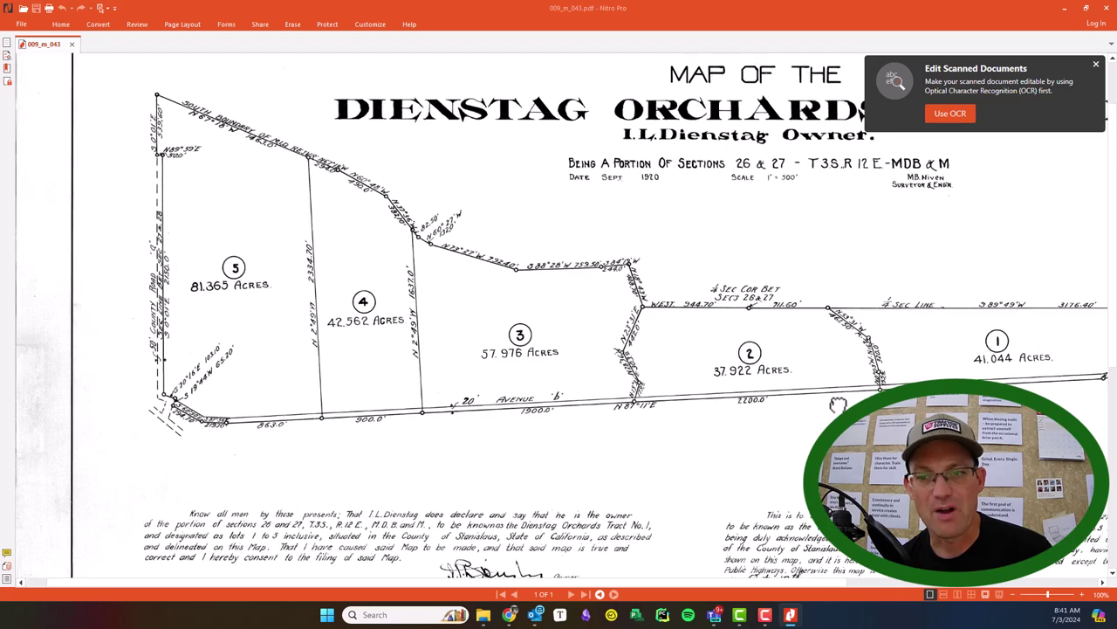
scroll(764, 406, left, 3)
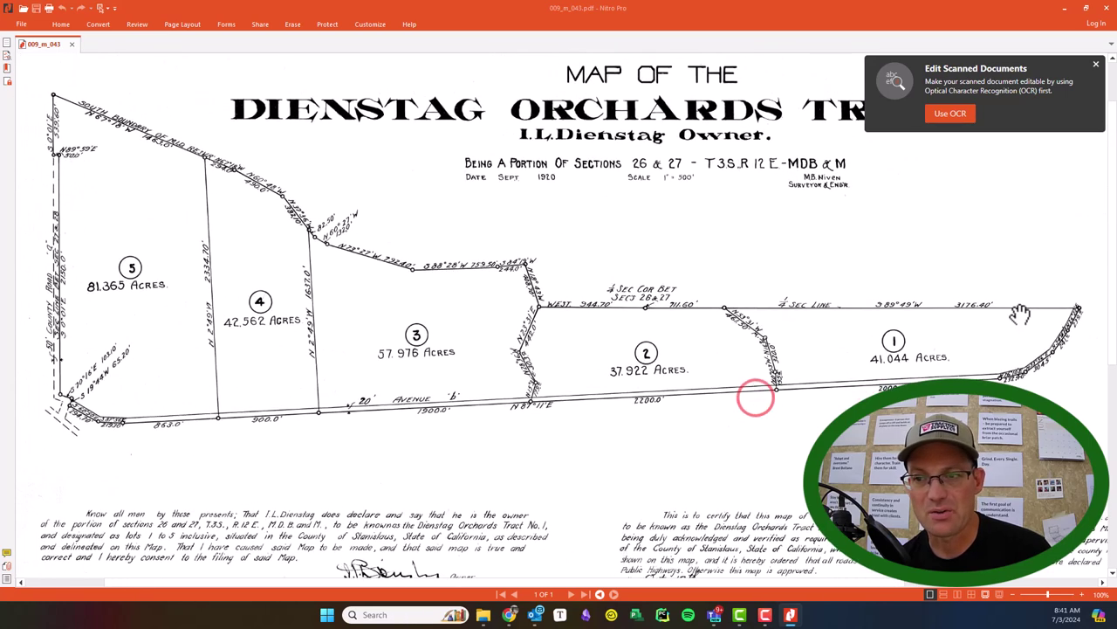
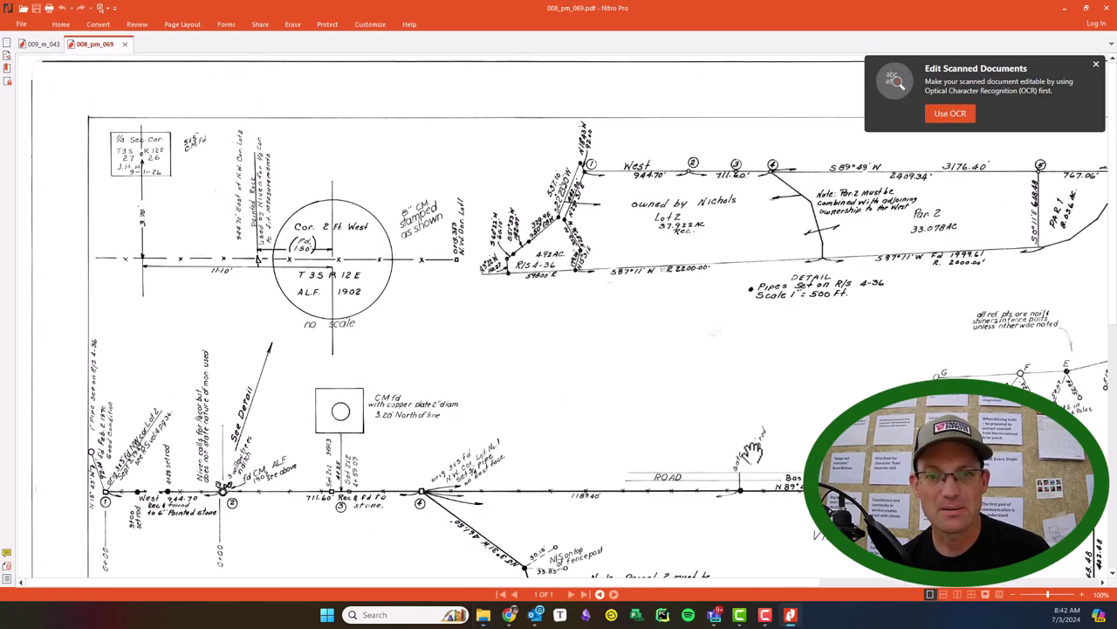
Examine Parcel No. 2 on the 008_pm_069 parcel map and compare it with the original tract map 009_m_043
scroll(752, 453, down, 1)
drag(738, 451, 553, 229)
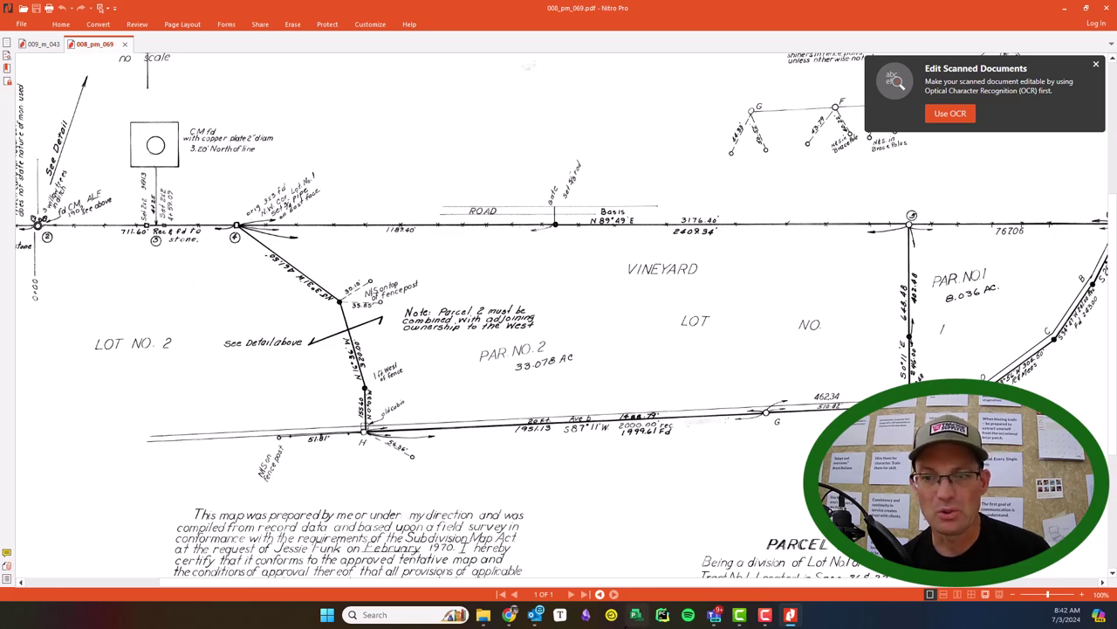
click(39, 44)
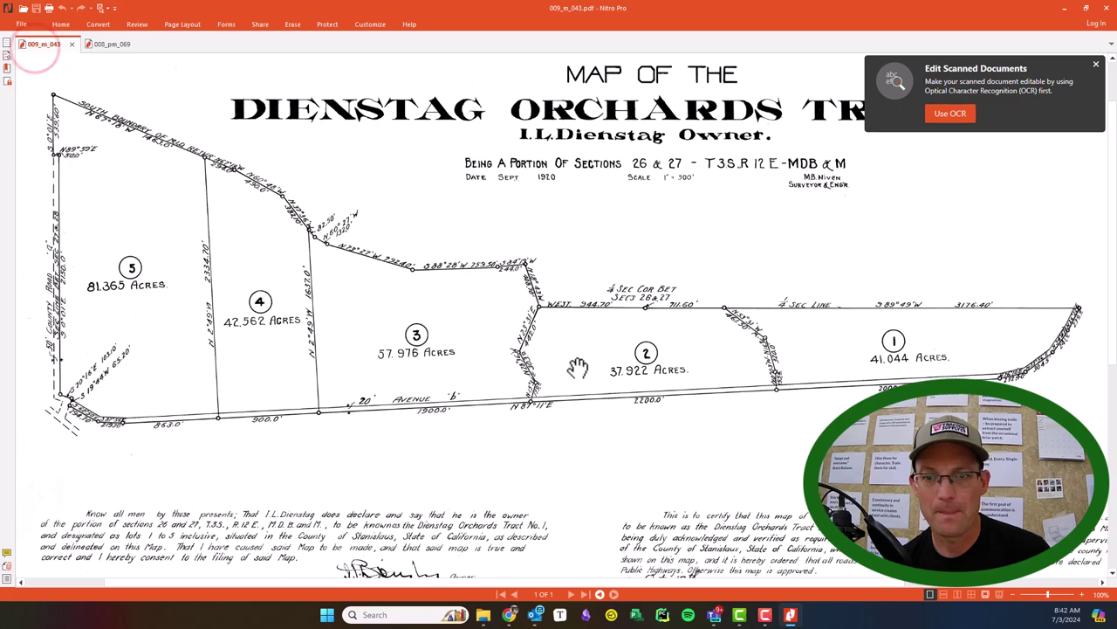
click(96, 45)
click(53, 43)
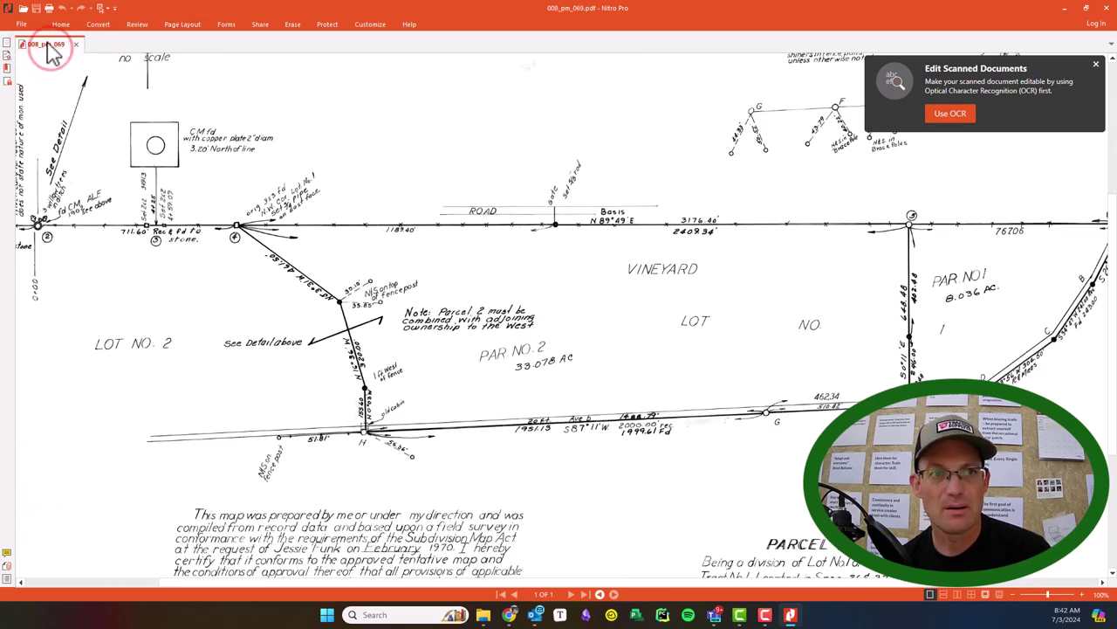
click(483, 615)
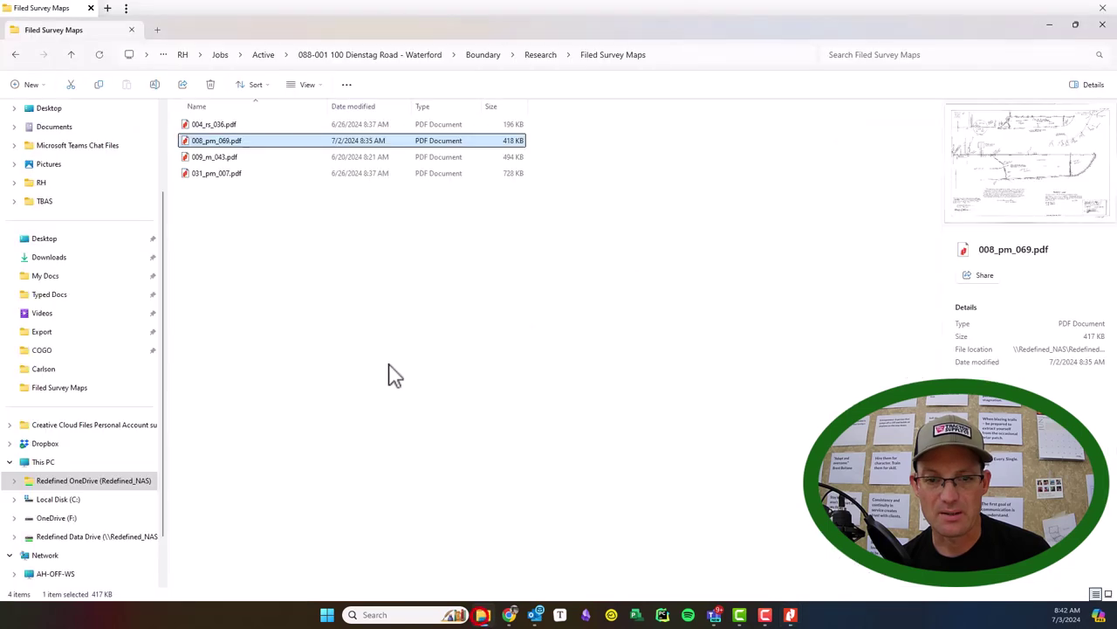
double_click(199, 157)
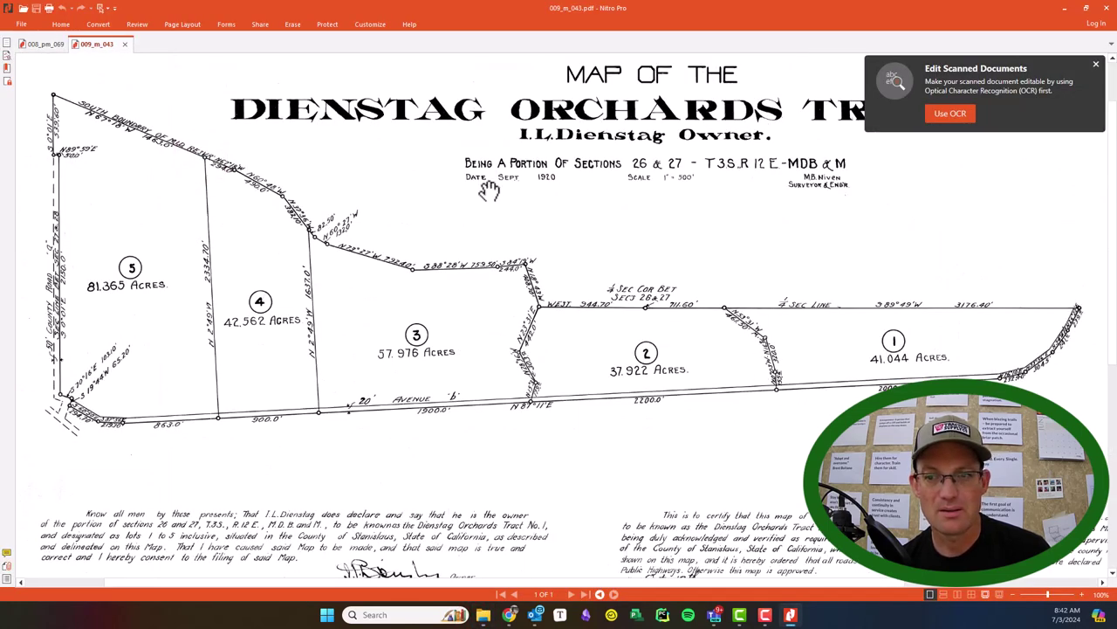
Compare Lot 1 on 009_m_043 with its division into Parcels 1 and 2 on 008_pm_069
click(44, 45)
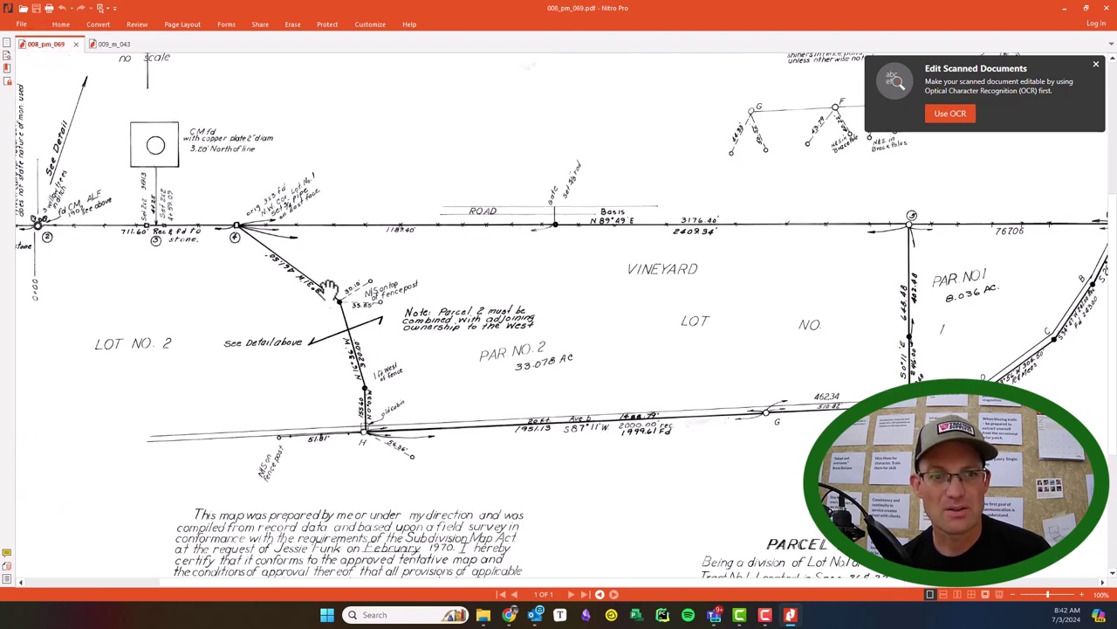
click(109, 44)
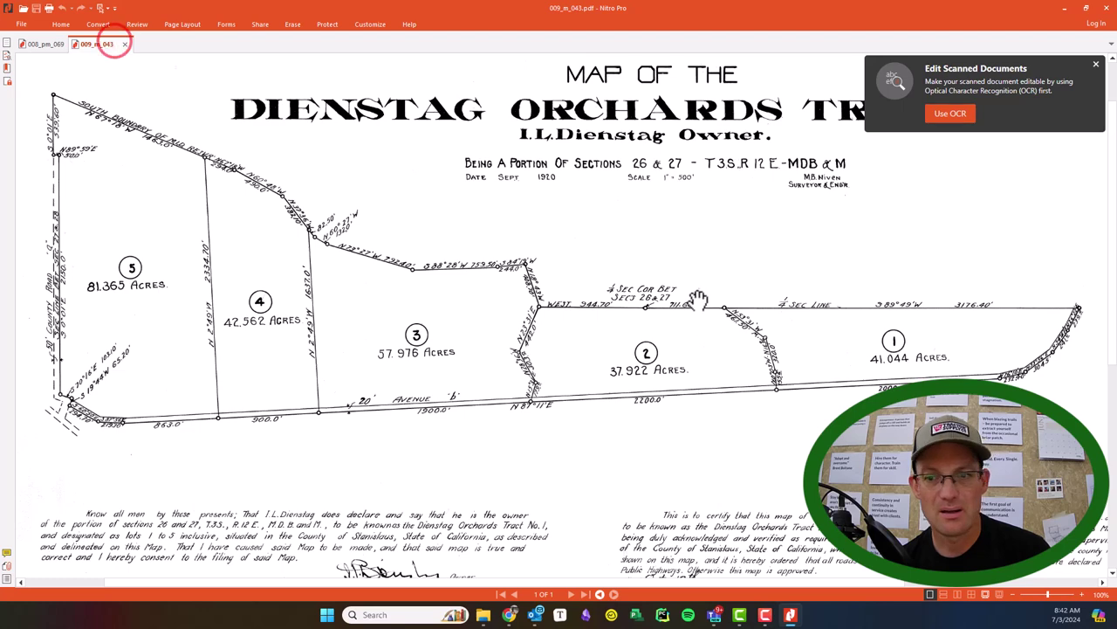
click(43, 45)
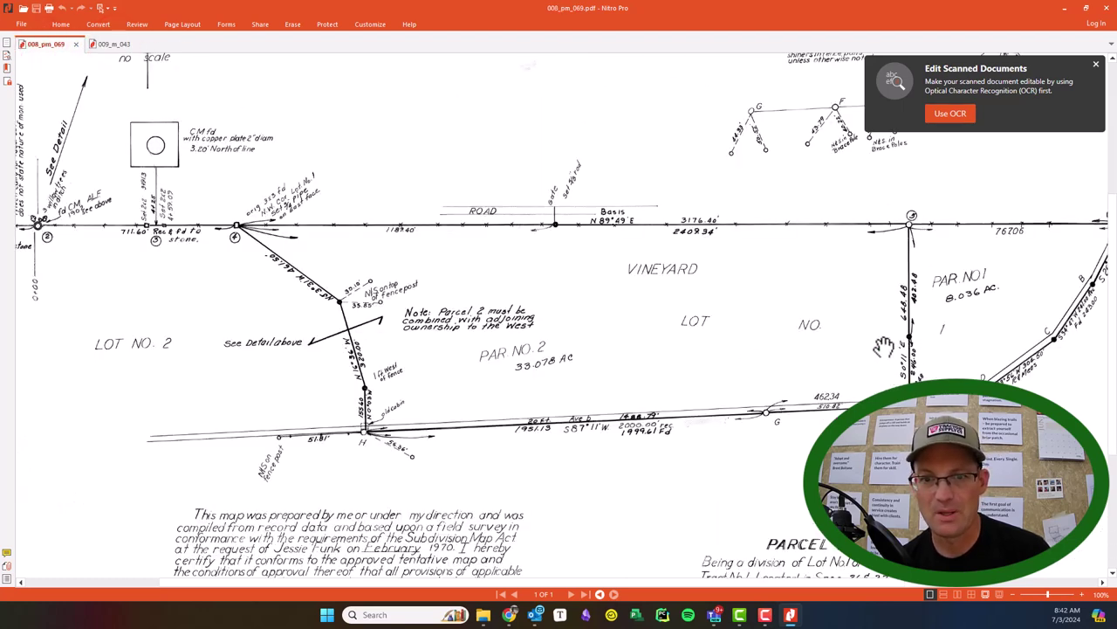
ctrl+scroll(995, 312, down, 3)
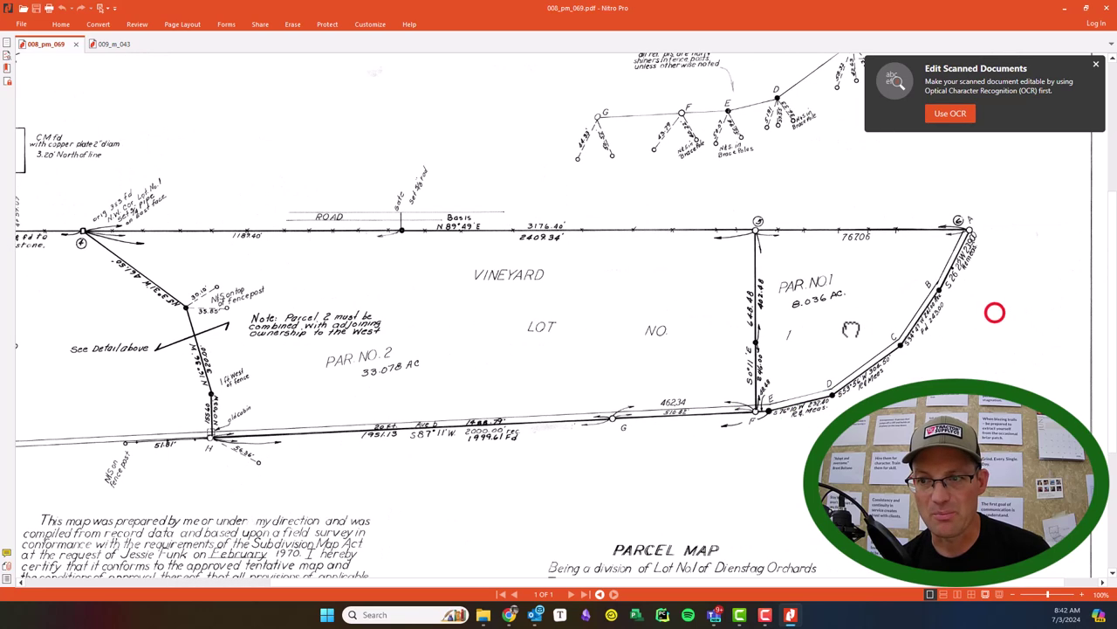
ctrl+scroll(867, 286, up, 3)
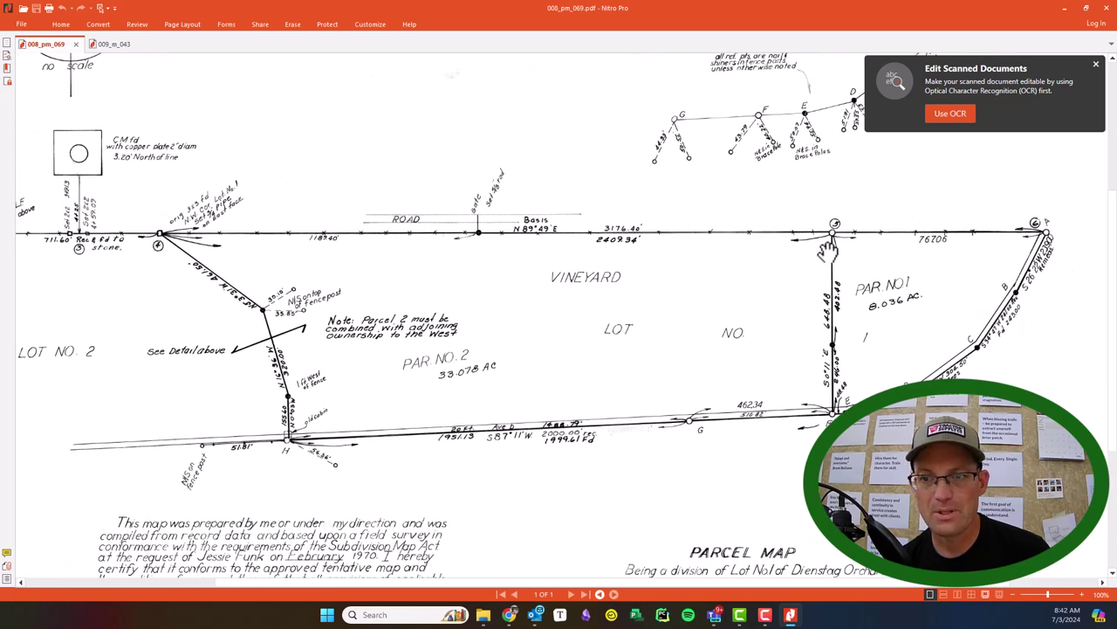
click(111, 43)
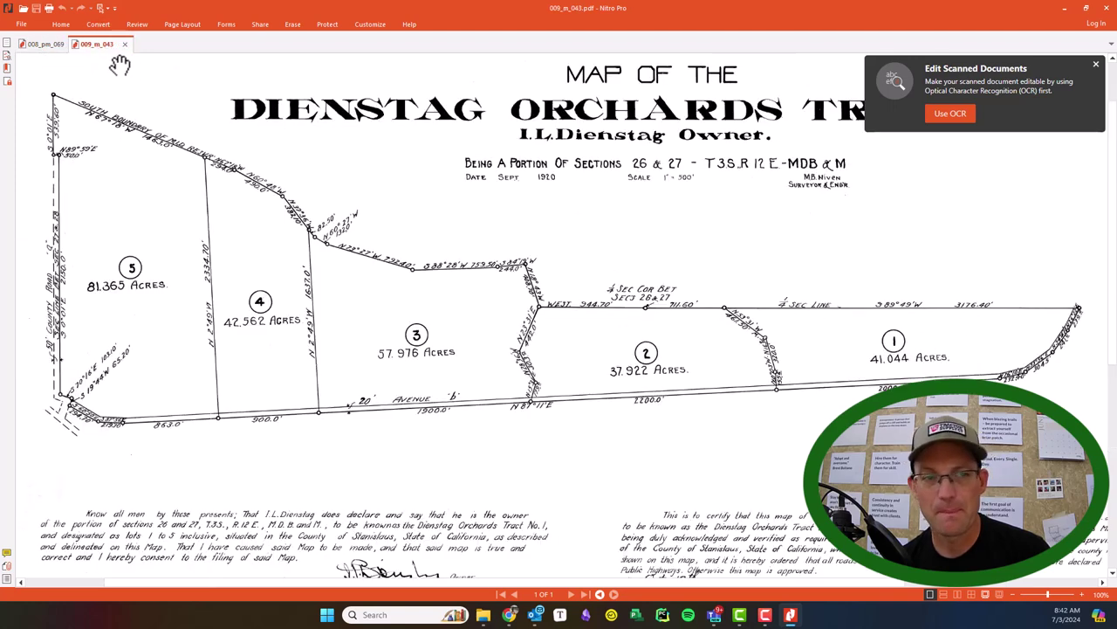
click(40, 44)
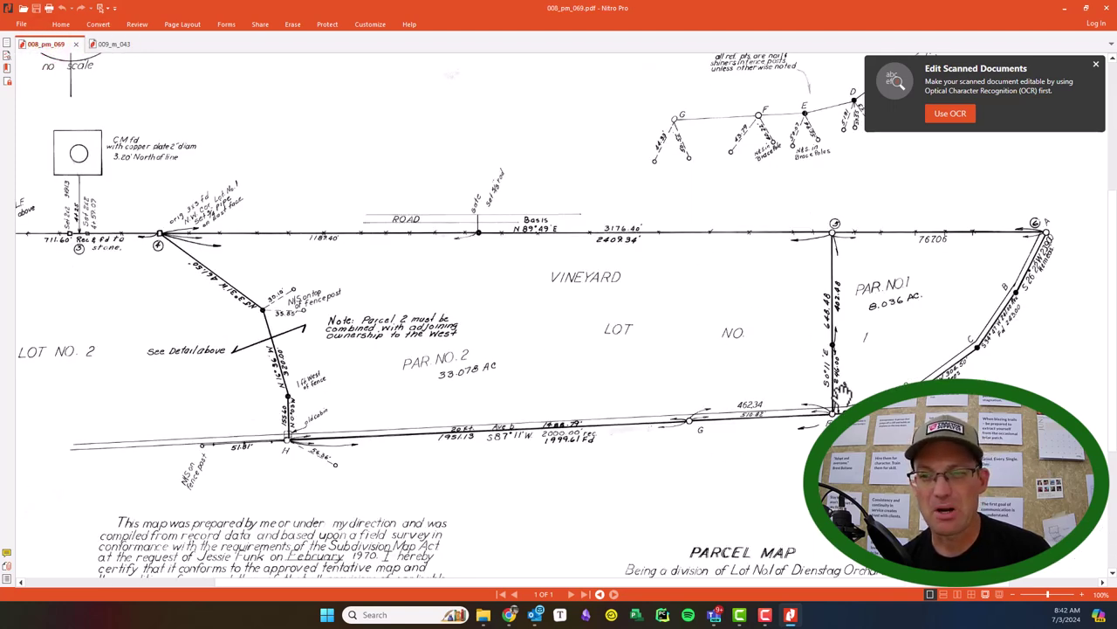
Open the 031_pm_007.pdf parcel map from the Filed Survey Maps folder
click(483, 617)
click(223, 175)
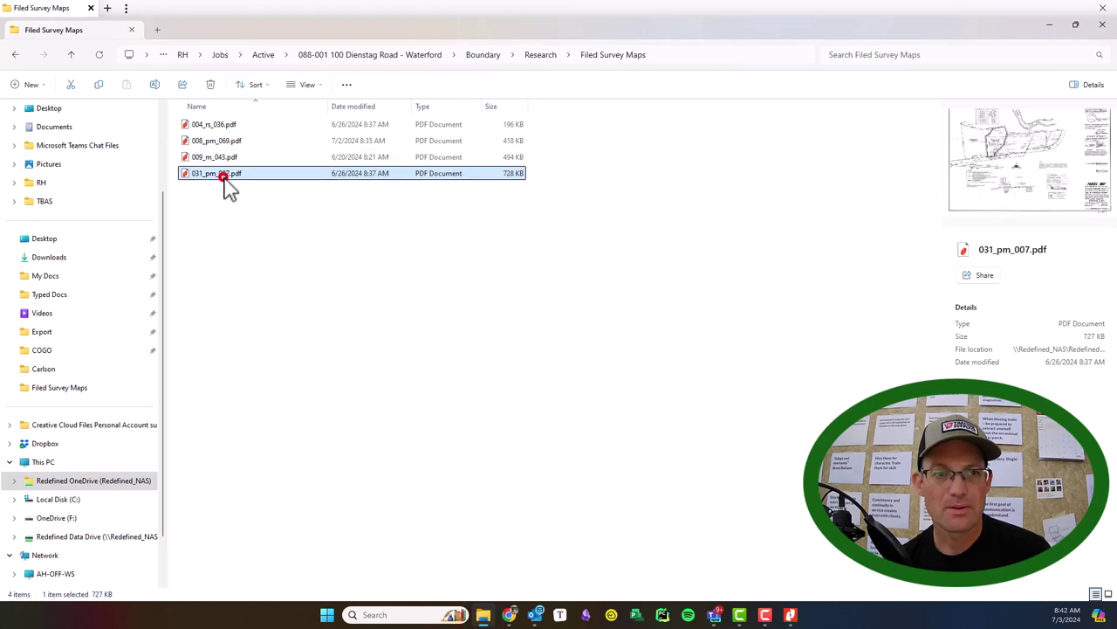
double_click(224, 175)
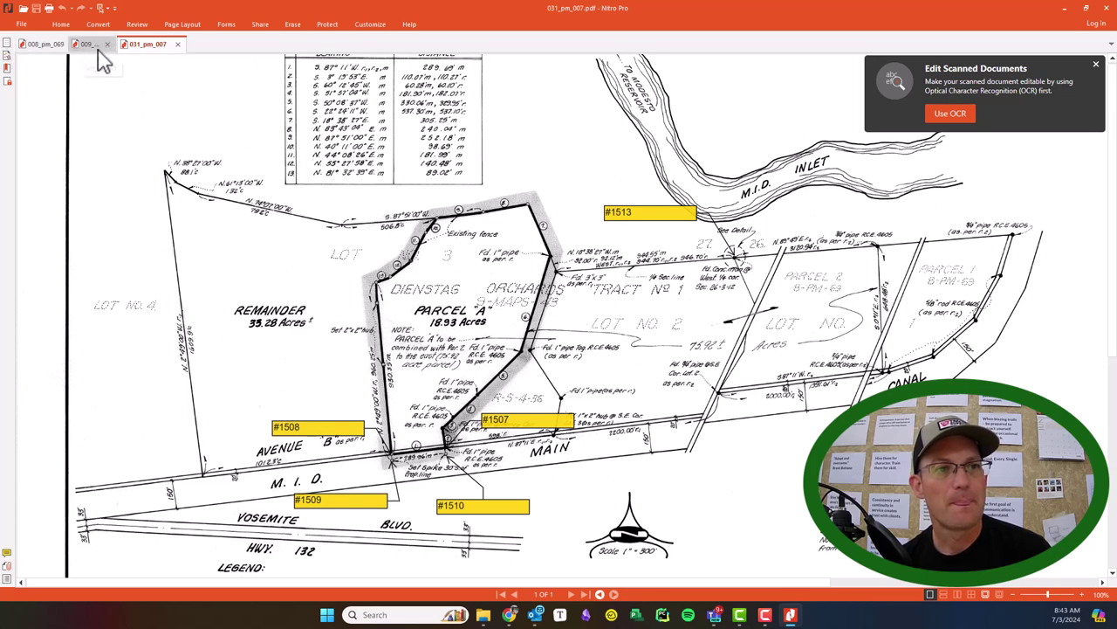
Compare Parcel A on 031_pm_007 with 008_pm_069 and 009_m_043, and close the 009_m_043 map
click(35, 48)
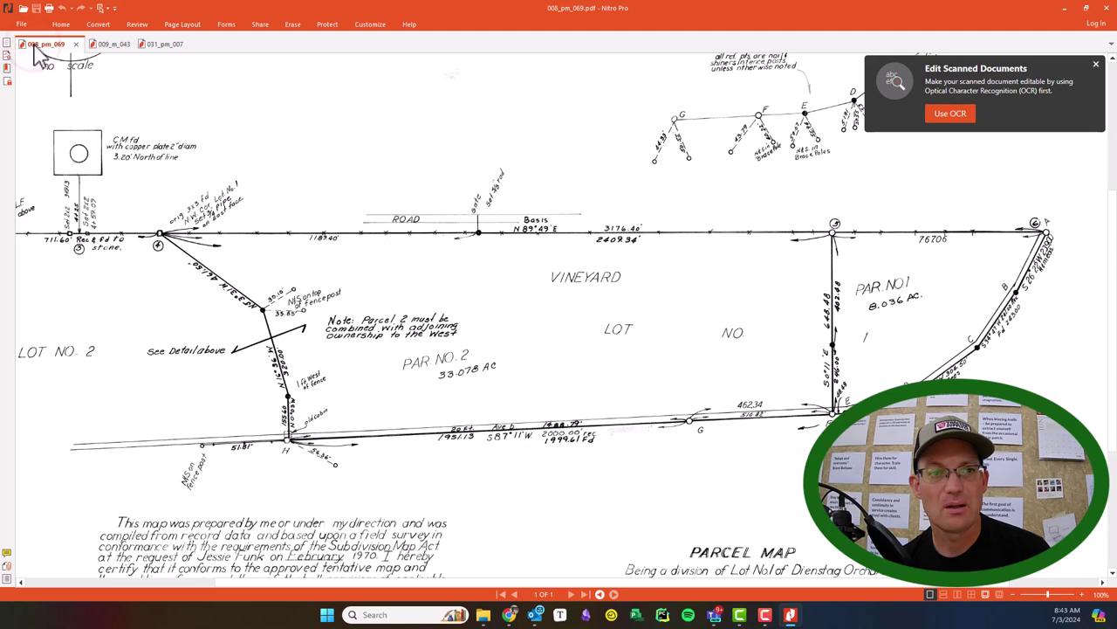
click(105, 45)
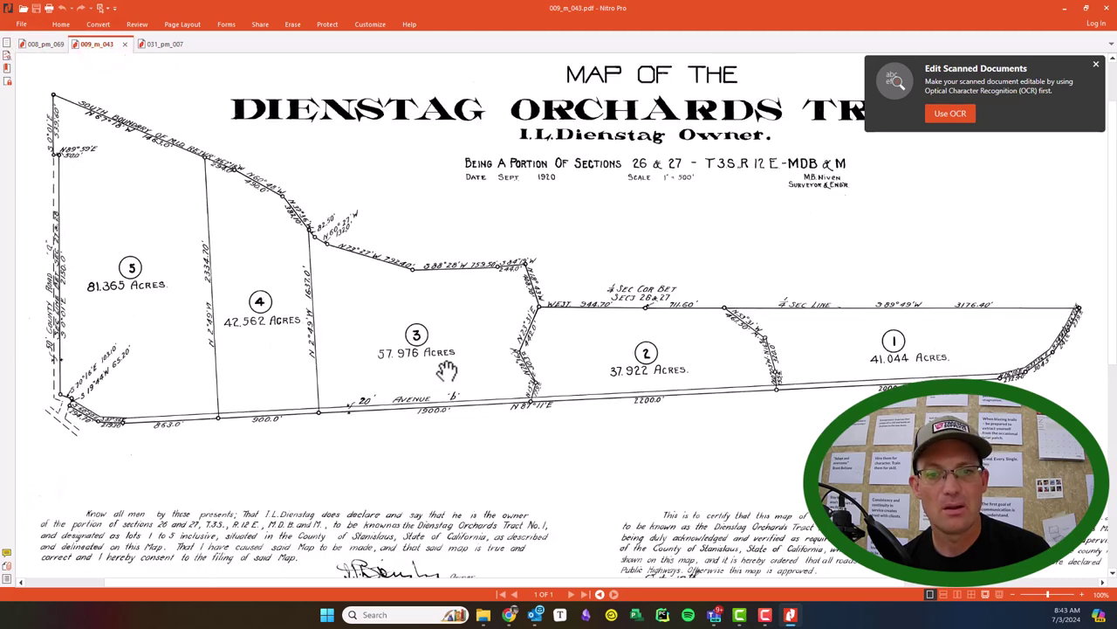
click(147, 48)
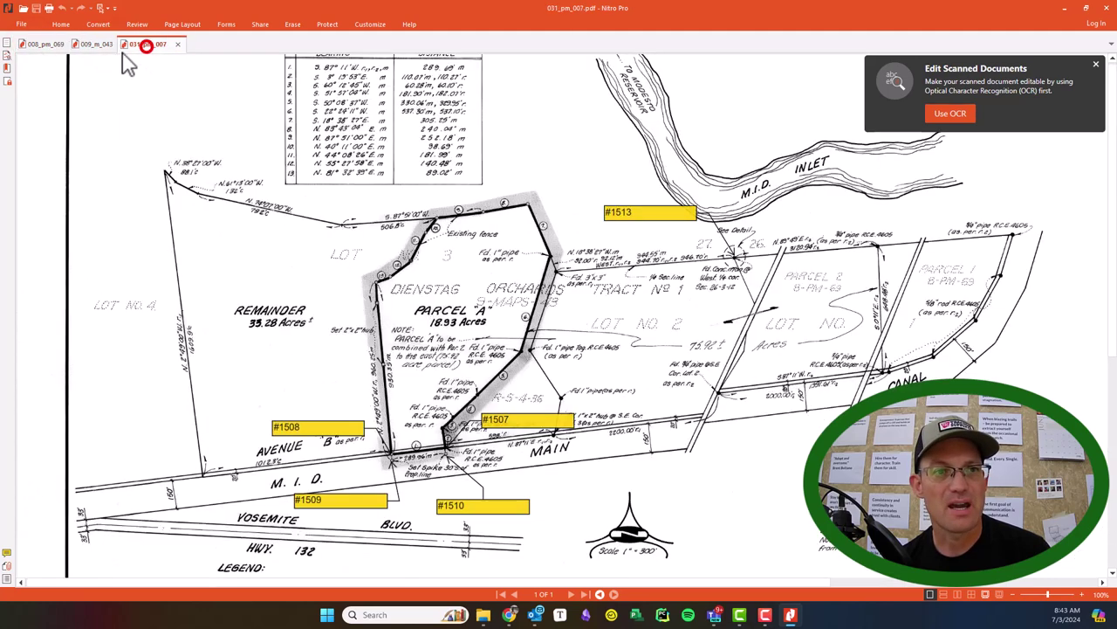
click(107, 44)
click(40, 44)
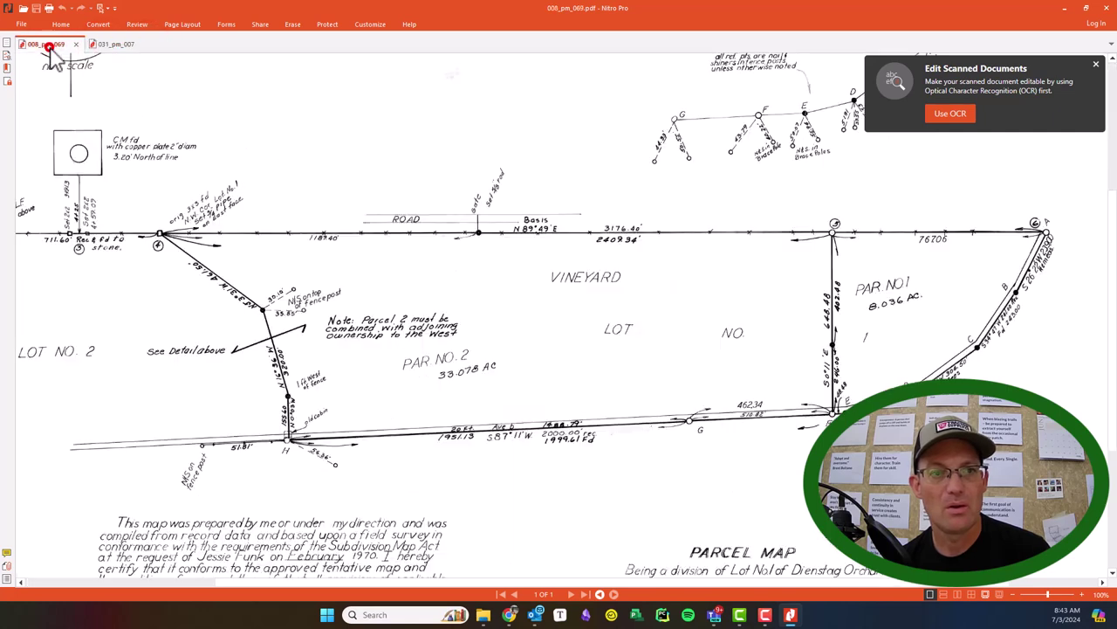
Reopen the 009_m_043.pdf tract map from the Filed Survey Maps folder
drag(277, 346, 333, 346)
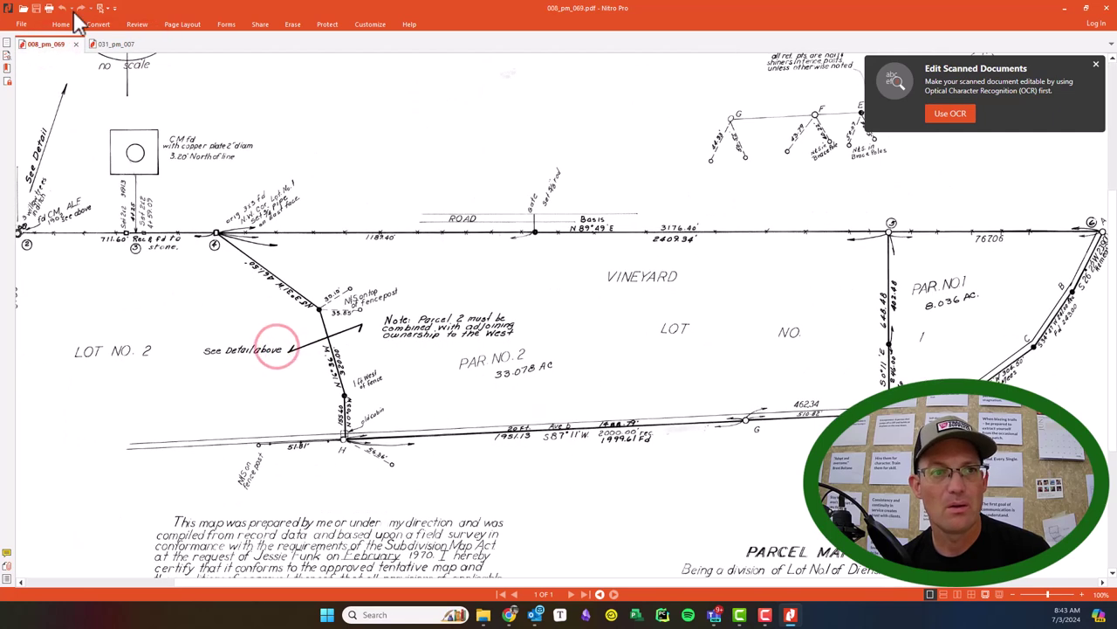
click(483, 615)
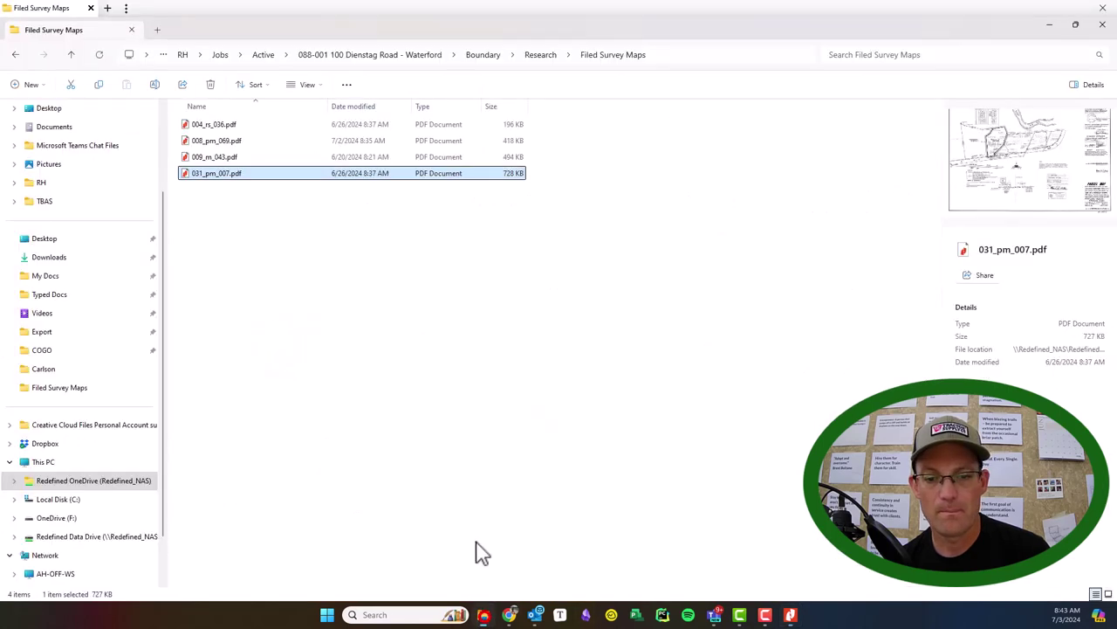
click(220, 158)
double_click(220, 159)
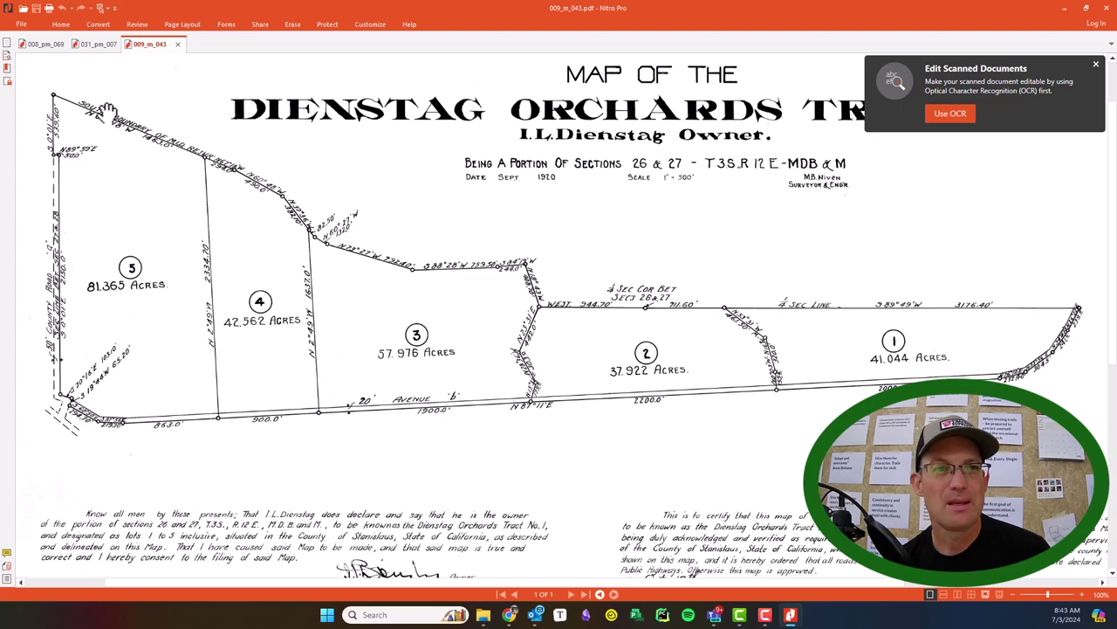
Compare Parcel A and the Remainder on 031_pm_007 with the original lots on the 009_m_043 tract map
click(101, 46)
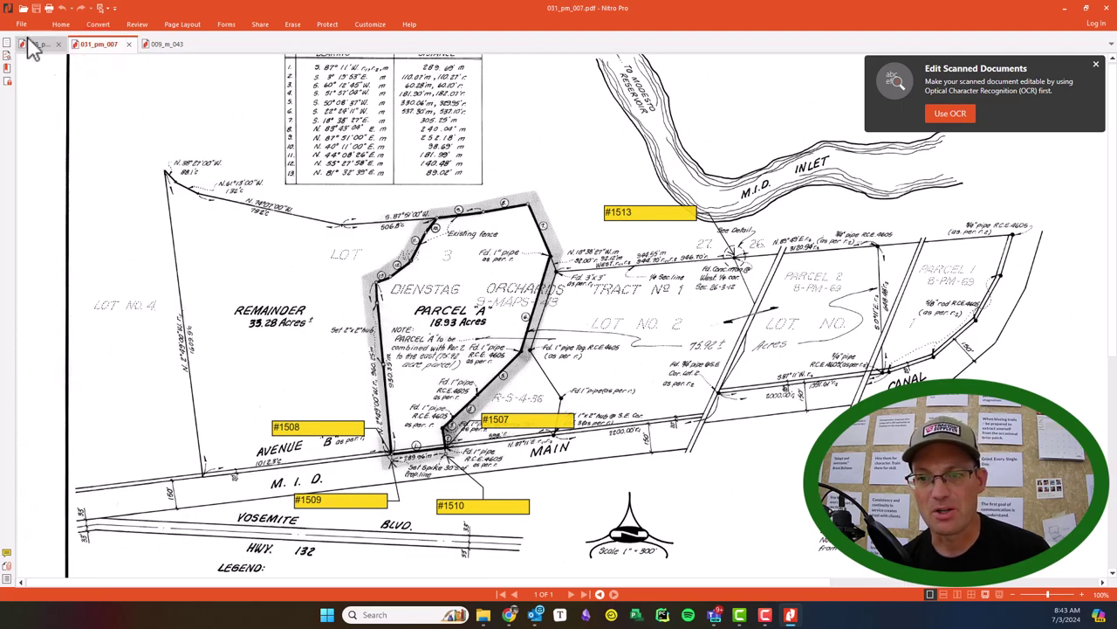
click(150, 44)
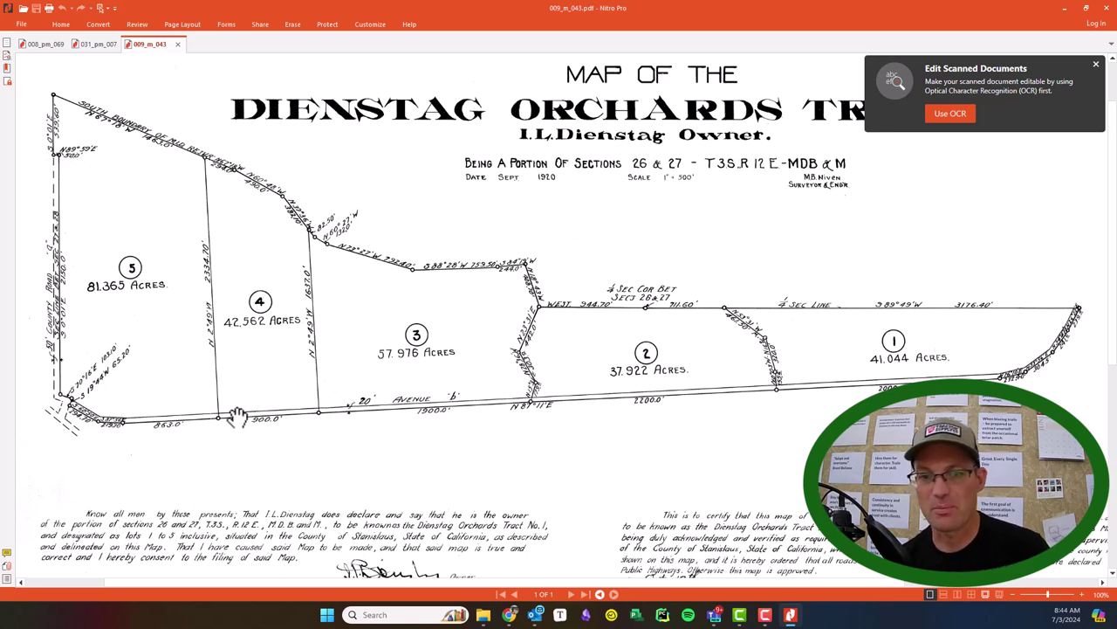
click(96, 43)
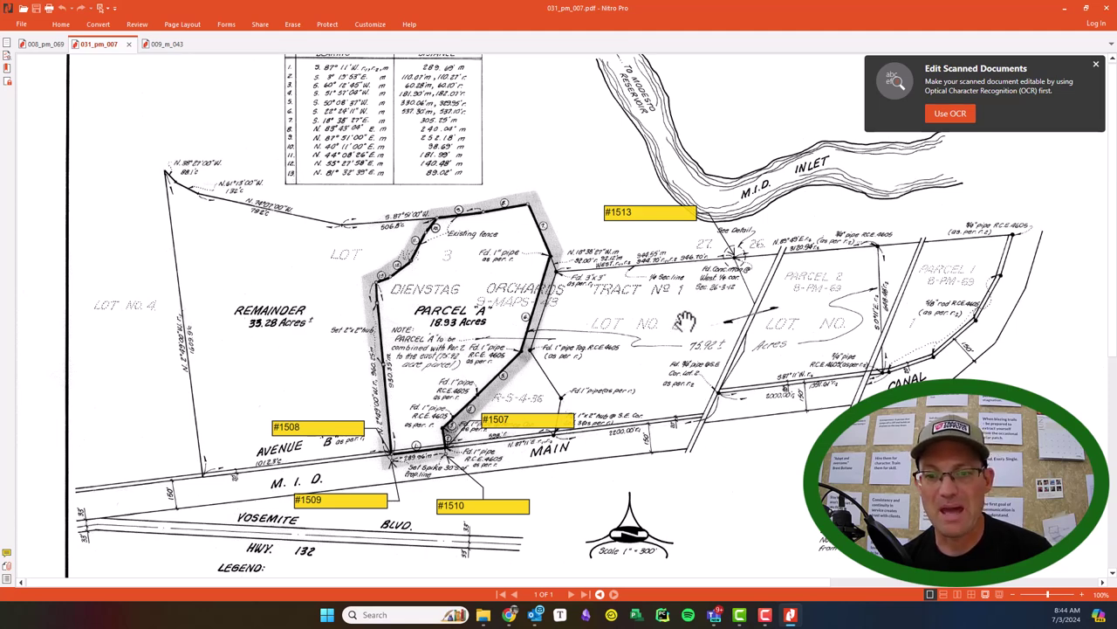
scroll(685, 320, down, 3)
scroll(684, 319, up, 2)
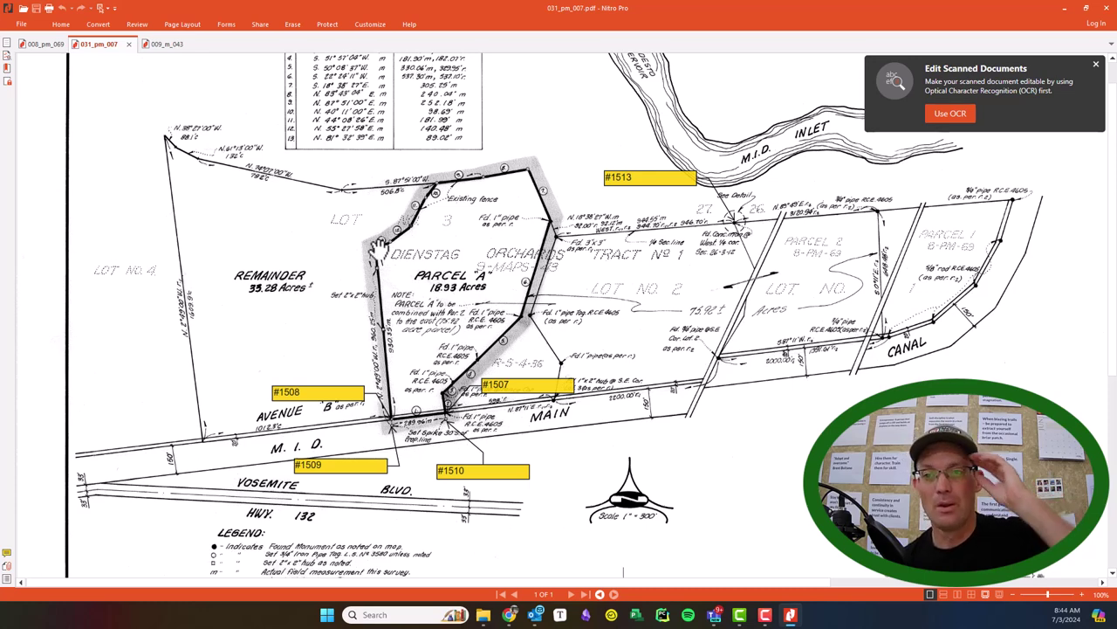
Switch to the MPF project in QGIS and examine property corners 1507 to 1510 beside the canal
key(alt+Tab)
click(1013, 117)
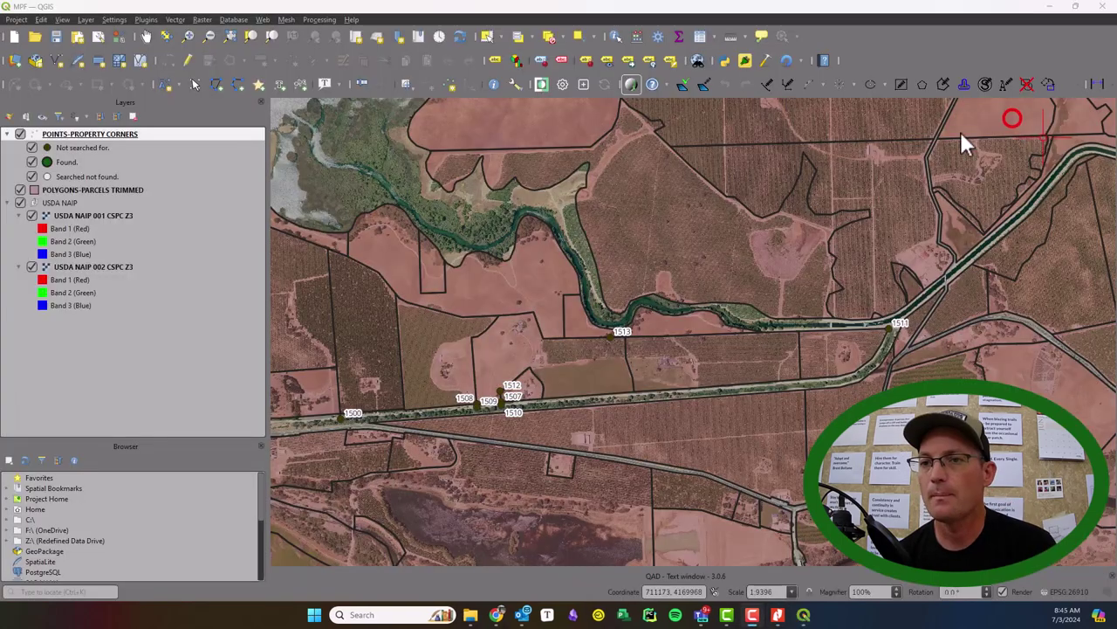
middle_drag(529, 262, 633, 219)
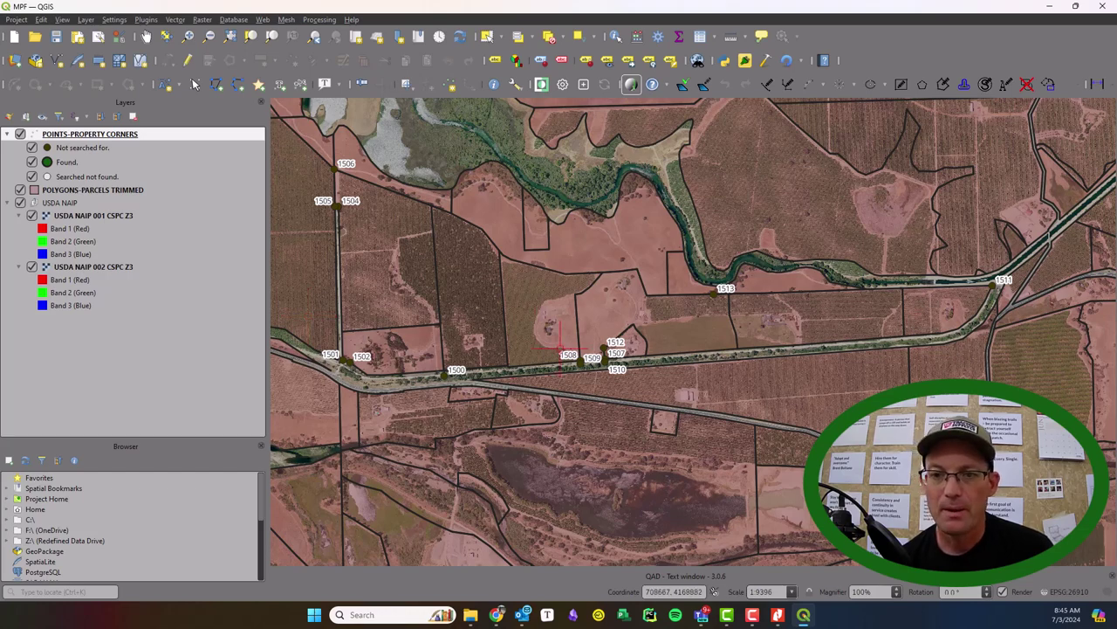
scroll(561, 347, up, 2)
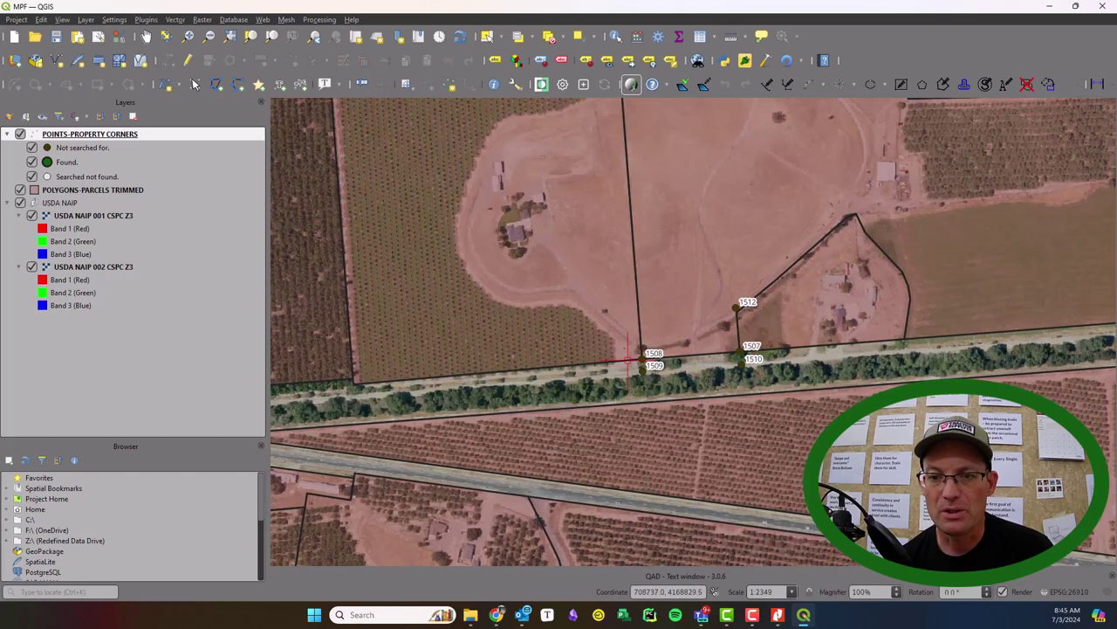
scroll(739, 359, up, 3)
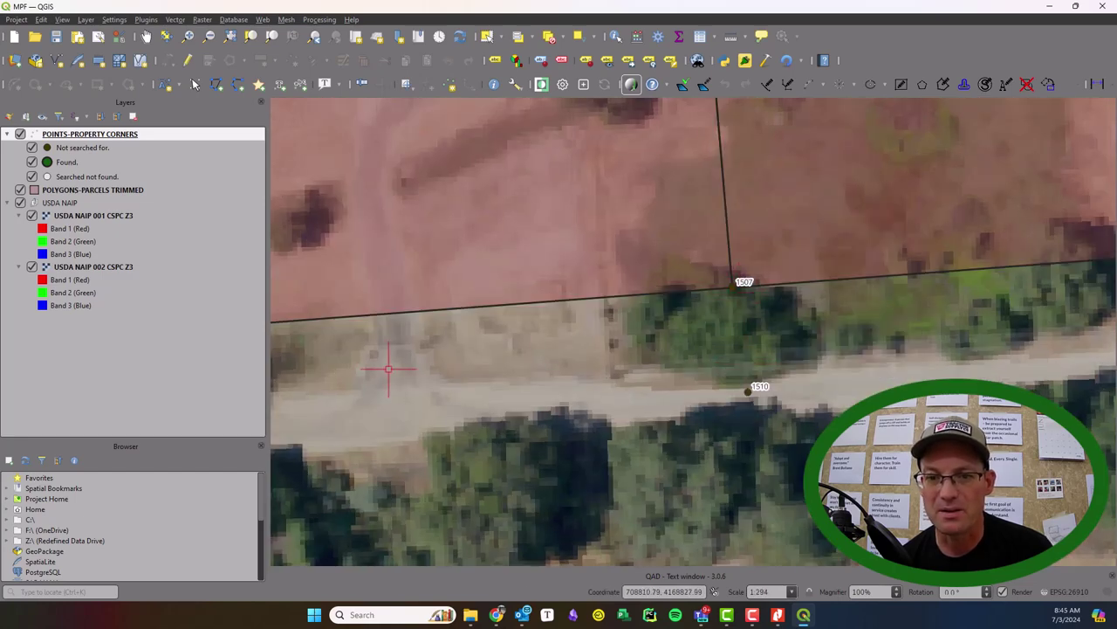
scroll(757, 281, down, 2)
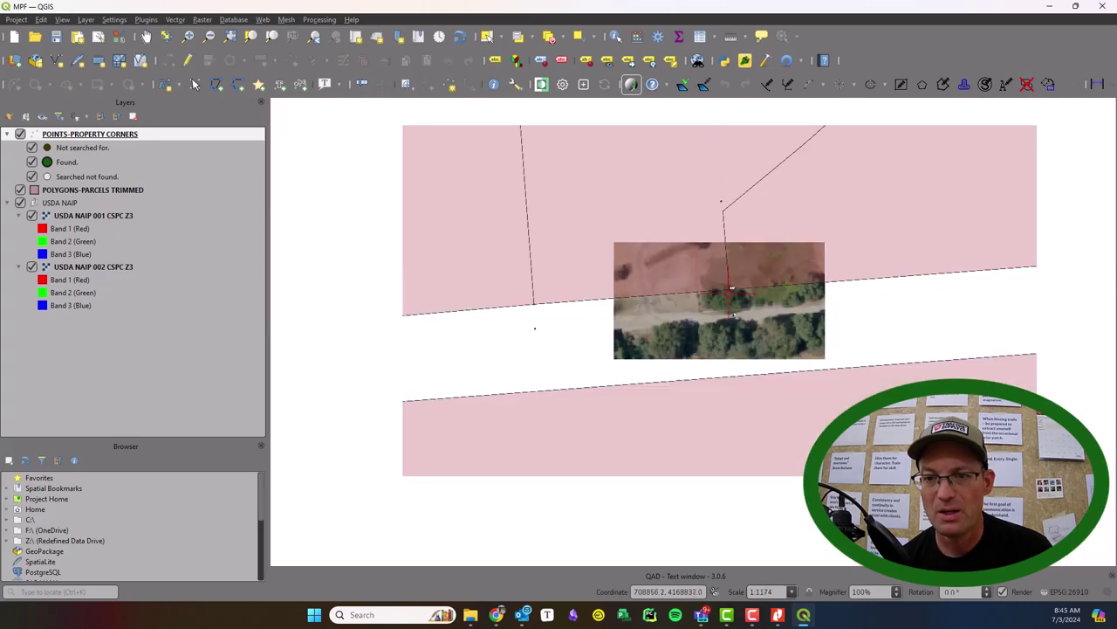
scroll(418, 331, down, 2)
Follow the parcel lines on the aerial map eastward along the canal from corner 1501 to corner 1511
middle_drag(357, 280, 616, 398)
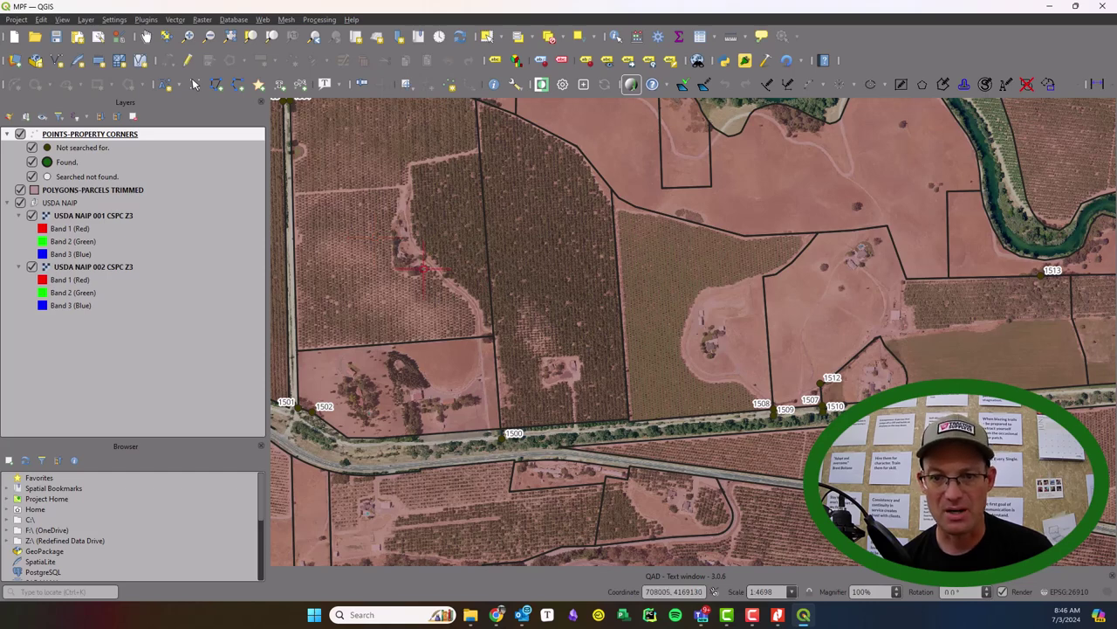
middle_drag(327, 230, 411, 291)
middle_drag(873, 437, 510, 276)
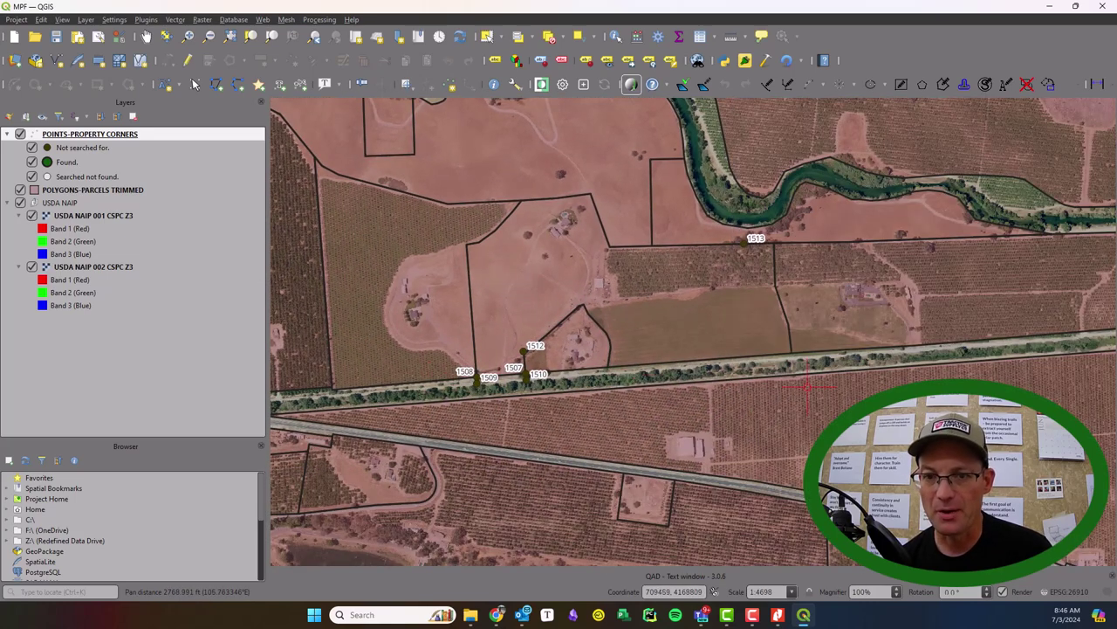
middle_drag(821, 388, 593, 411)
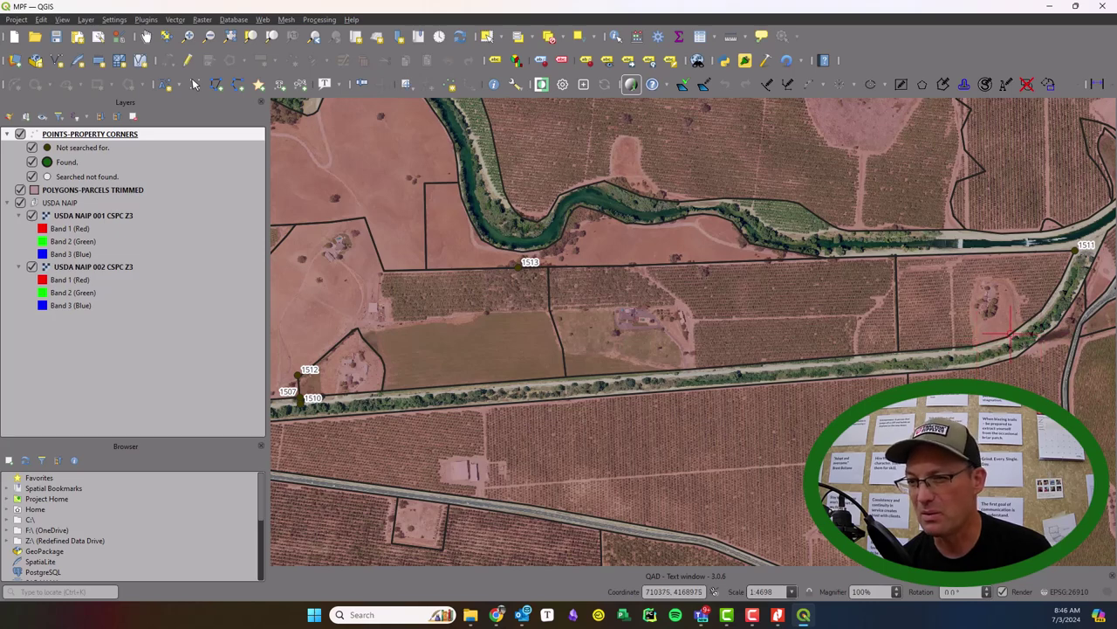
Examine the western parcels between corners 1501 and 1506 and view them within the whole tract
middle_drag(480, 317, 958, 301)
middle_drag(498, 282, 597, 444)
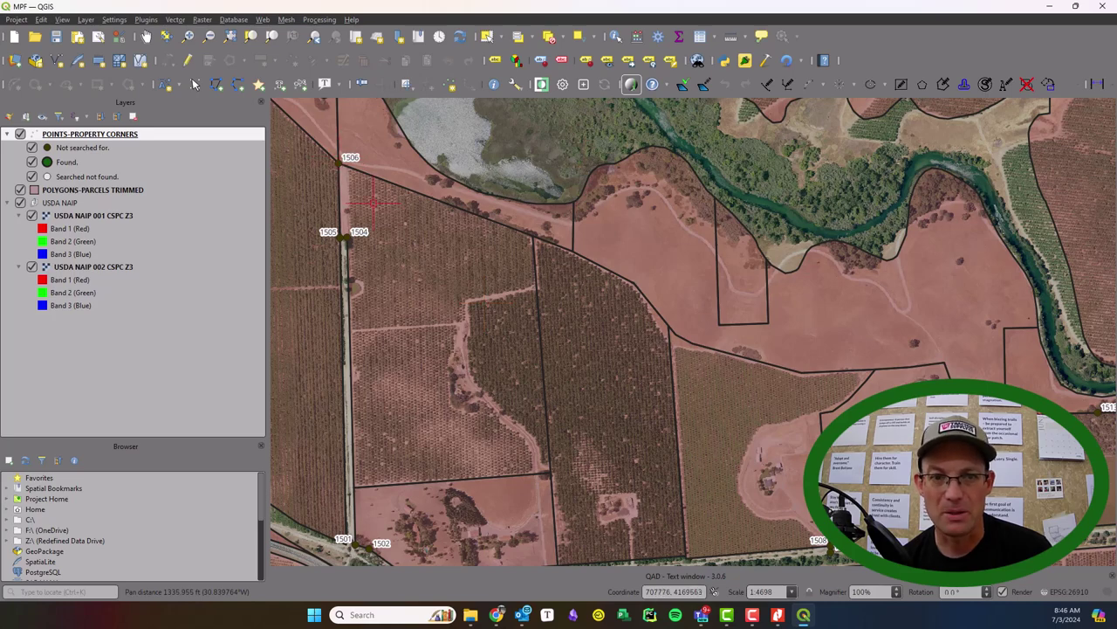
scroll(349, 192, down, 1)
middle_drag(459, 251, 429, 250)
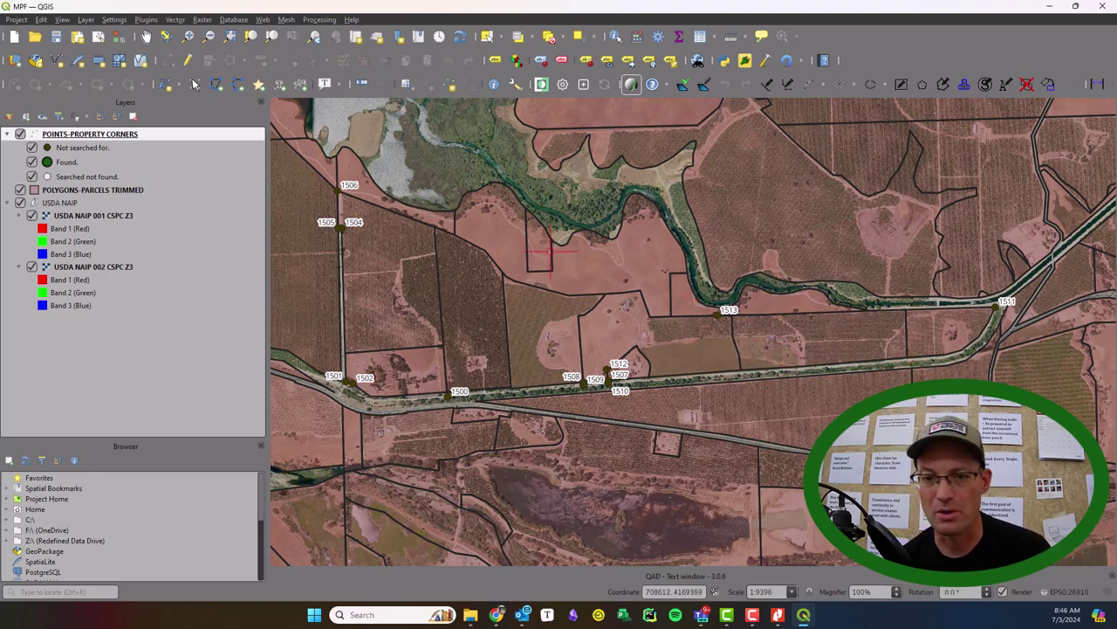
Inspect the parcel between corners 1501, 1502 and 1500, and review the surrounding parcels across to corner 1511
middle_drag(558, 234, 605, 287)
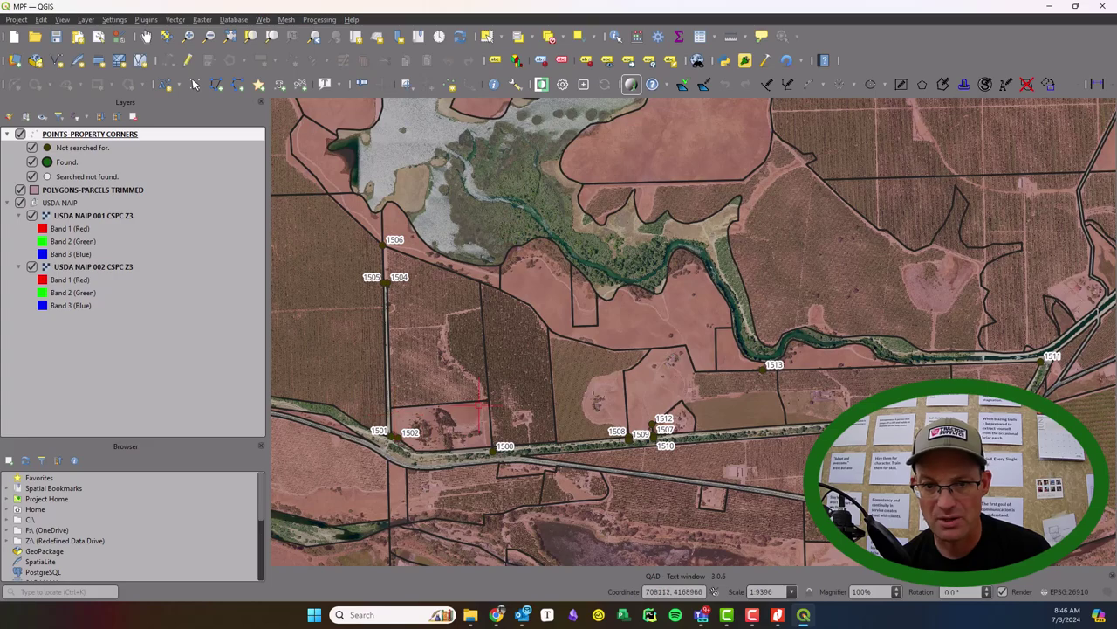
scroll(417, 423, up, 2)
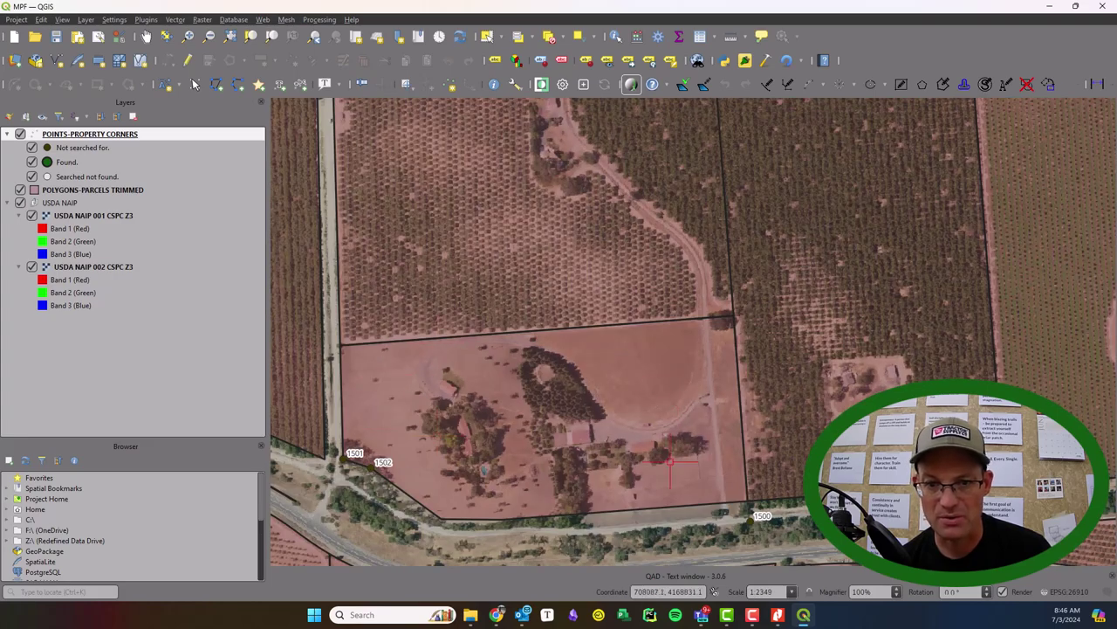
scroll(602, 362, down, 1)
middle_drag(579, 248, 511, 305)
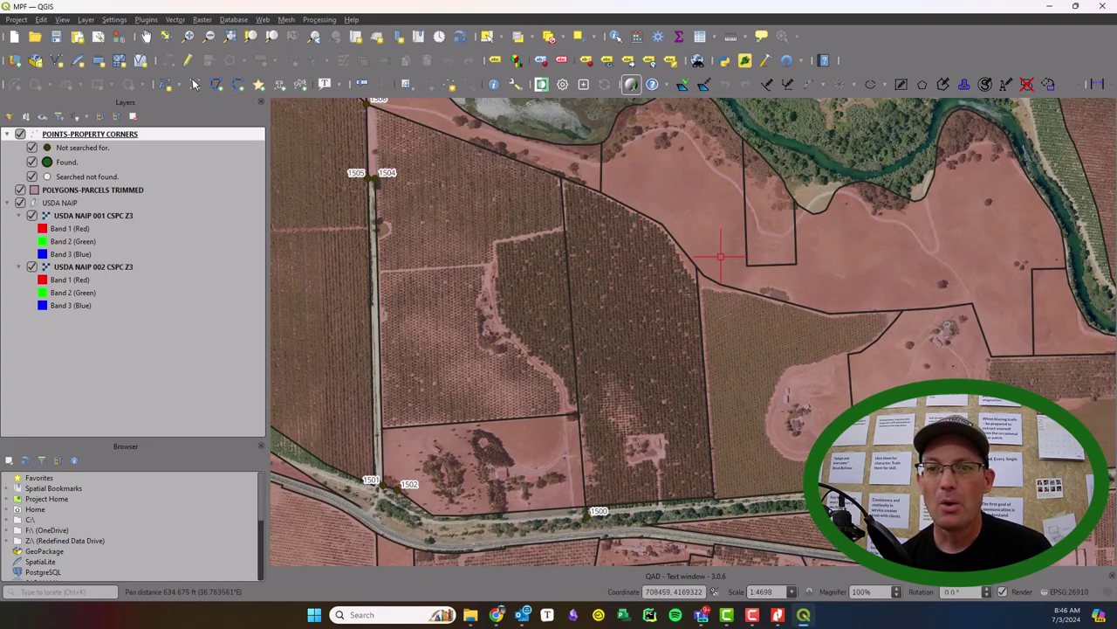
scroll(689, 253, down, 1)
middle_drag(823, 287, 602, 336)
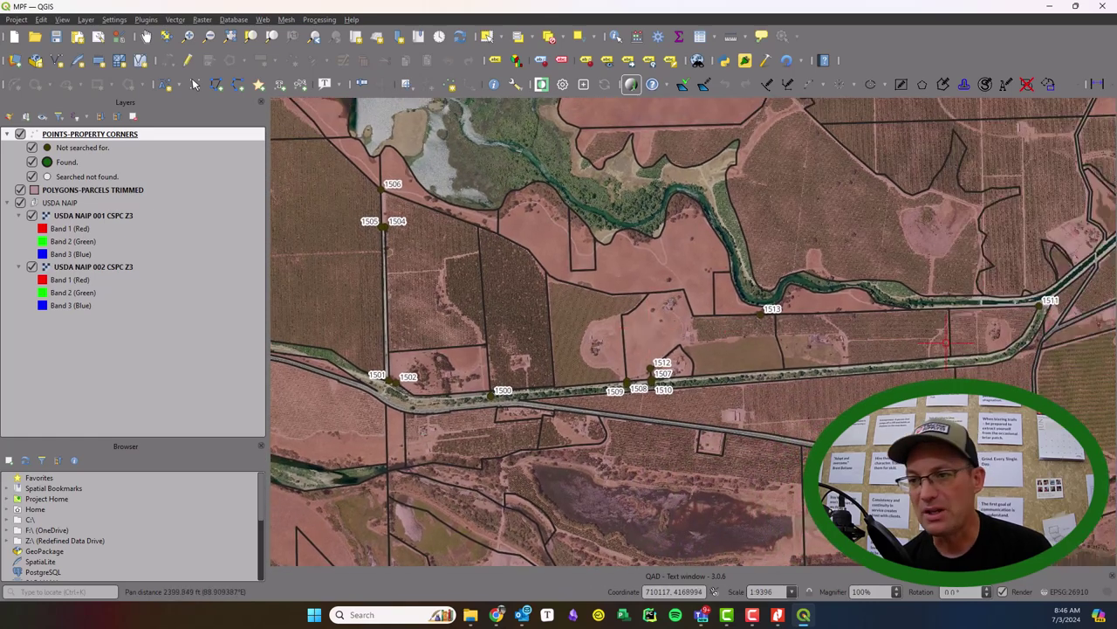